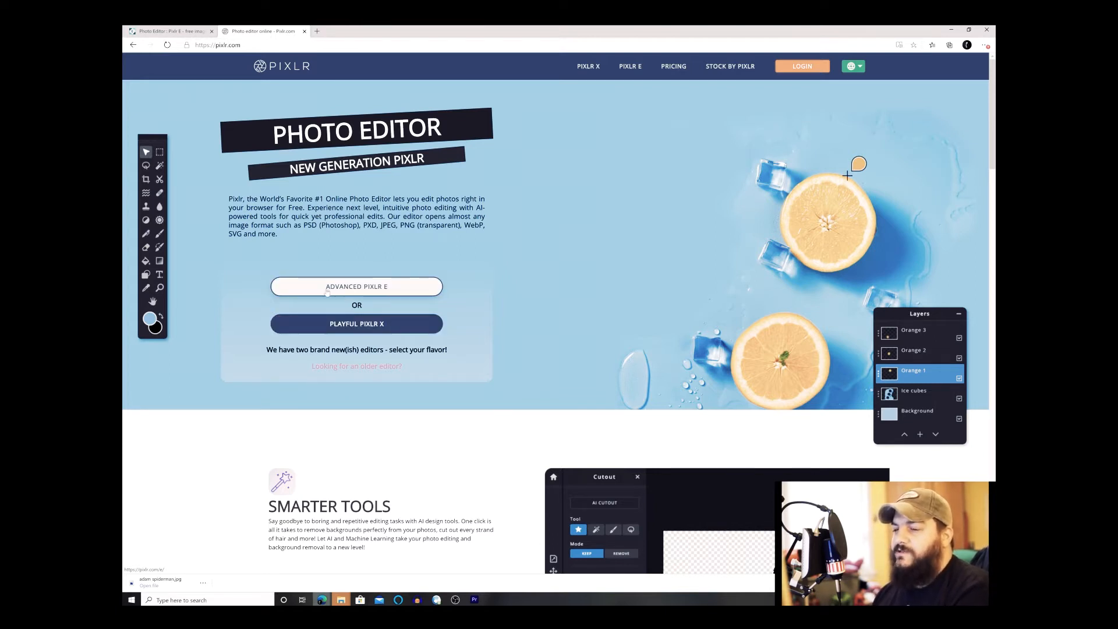
Open 7atlb.jpg from the photoshop lesson folder in the advanced Pixlr E editor.
{"action": "left_click", "coordinate": [377, 287]}
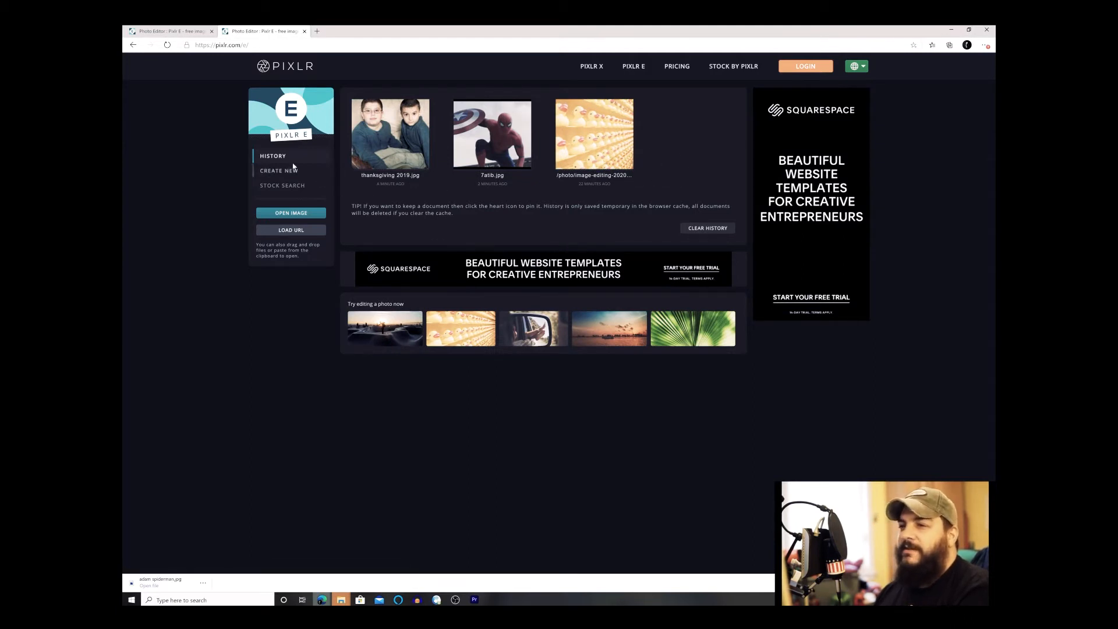
{"action": "left_click", "coordinate": [302, 214]}
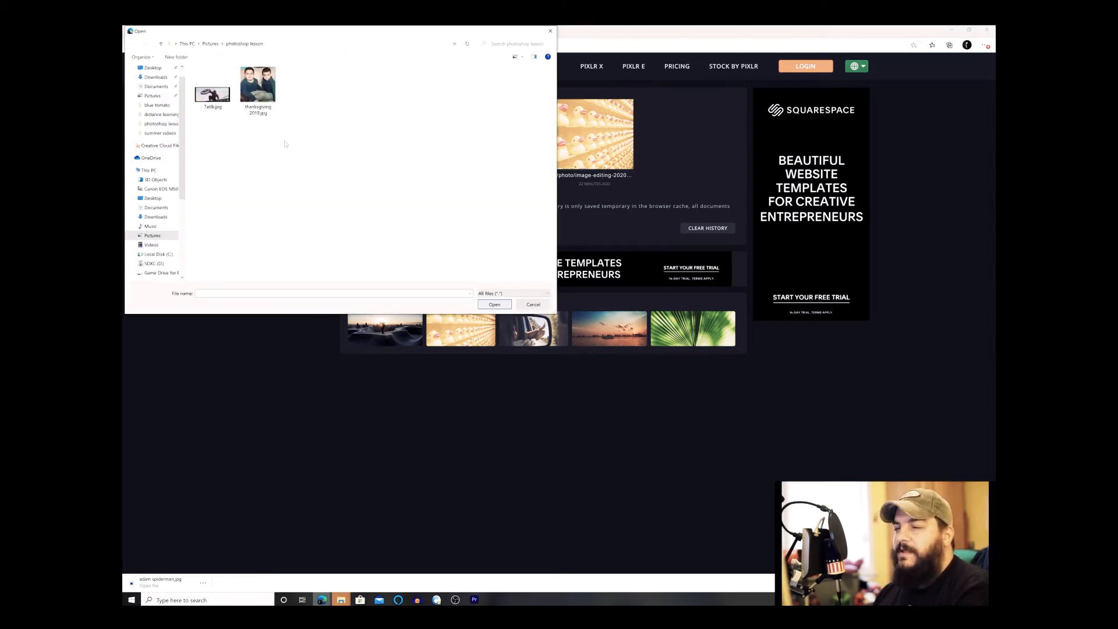
{"action": "left_click", "coordinate": [206, 99]}
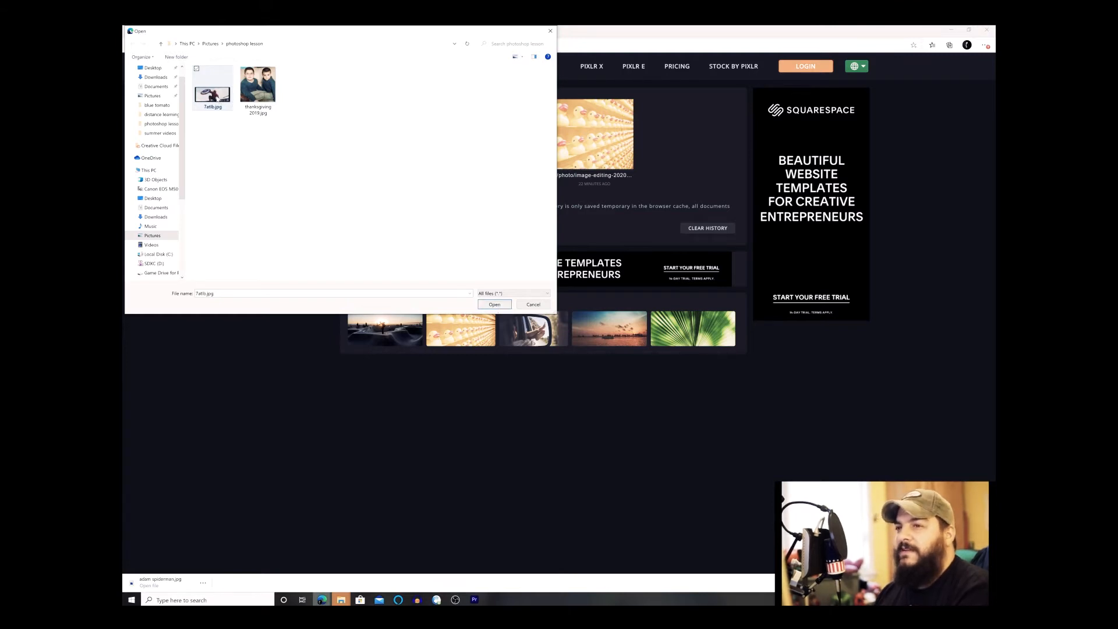
{"action": "left_click", "coordinate": [494, 304]}
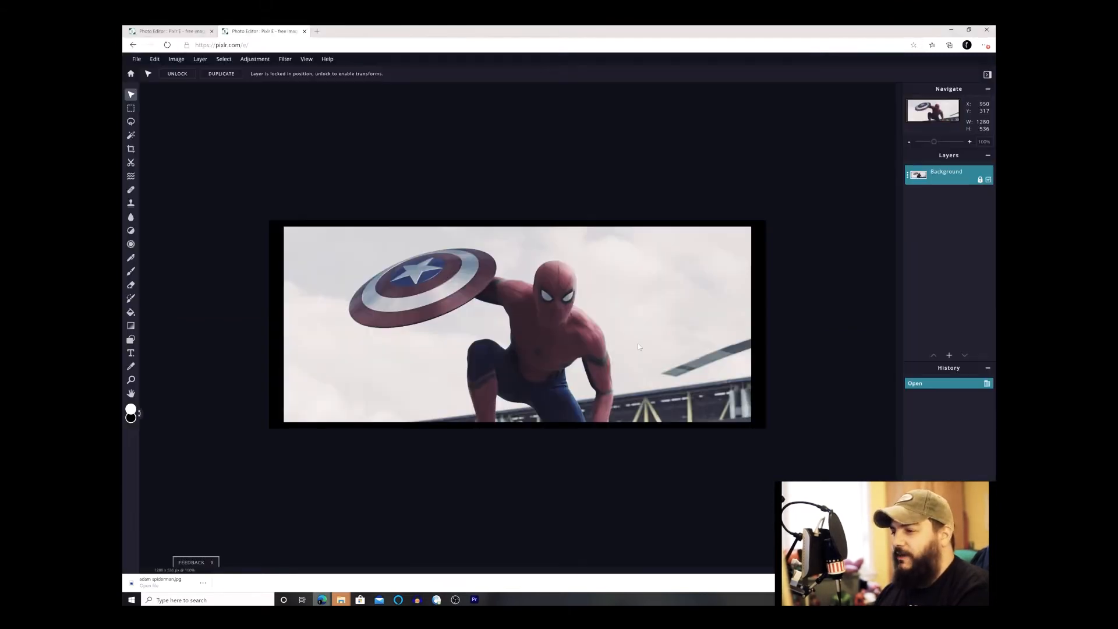
{"action": "left_click", "coordinate": [131, 380]}
{"action": "left_click", "coordinate": [537, 291]}
{"action": "left_click", "coordinate": [571, 296]}
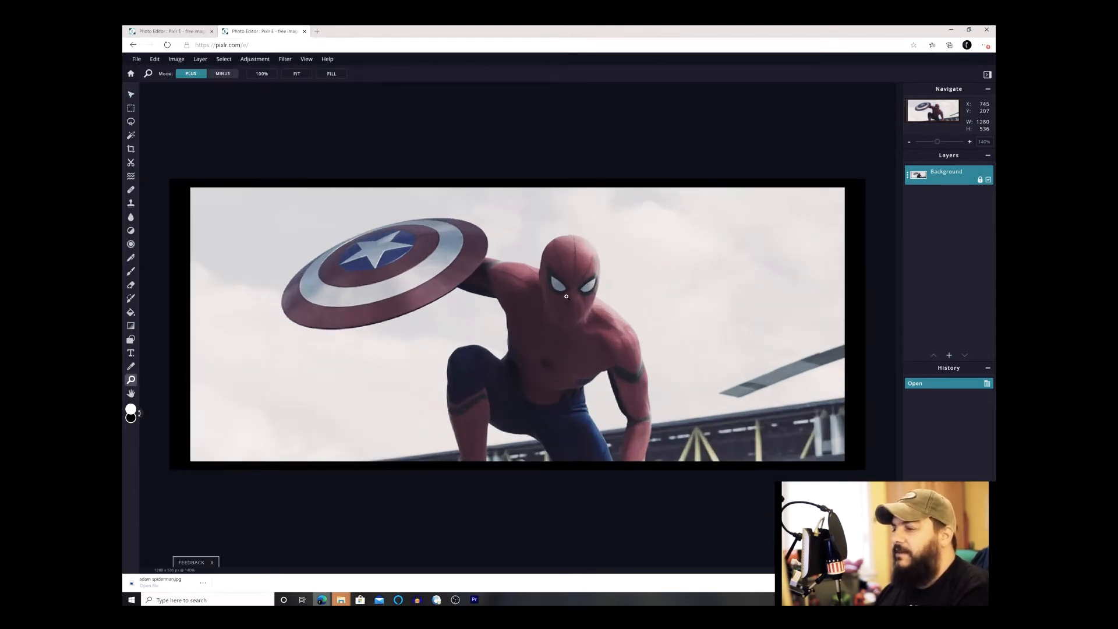
{"action": "left_click", "coordinate": [607, 301]}
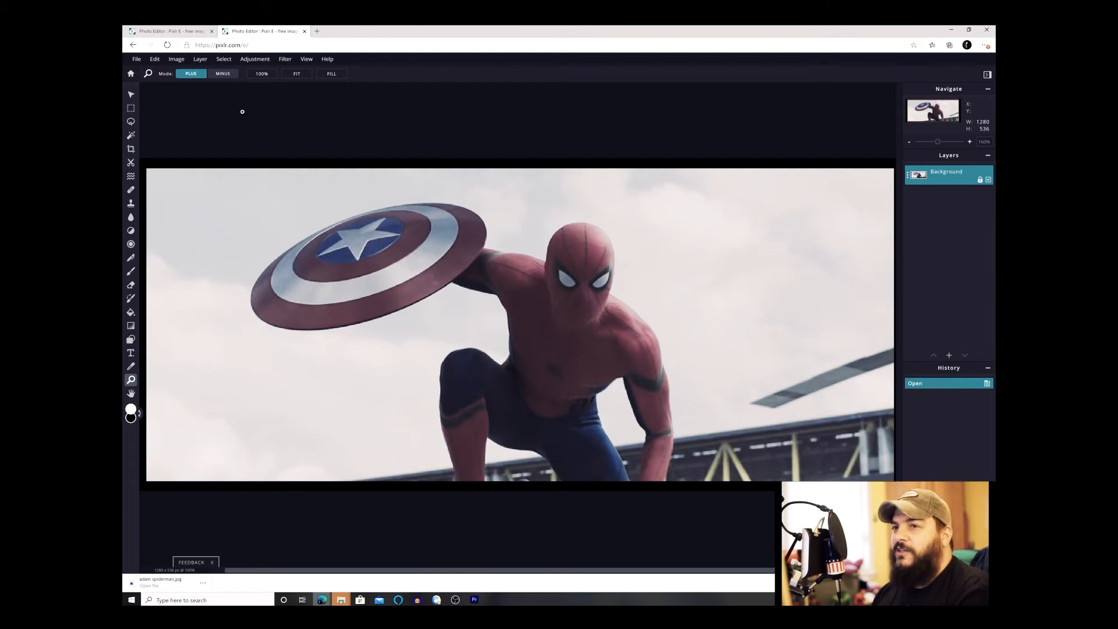
Open thanksgiving 2019.jpg as a second document alongside the Spider-Man picture.
{"action": "left_click", "coordinate": [138, 61]}
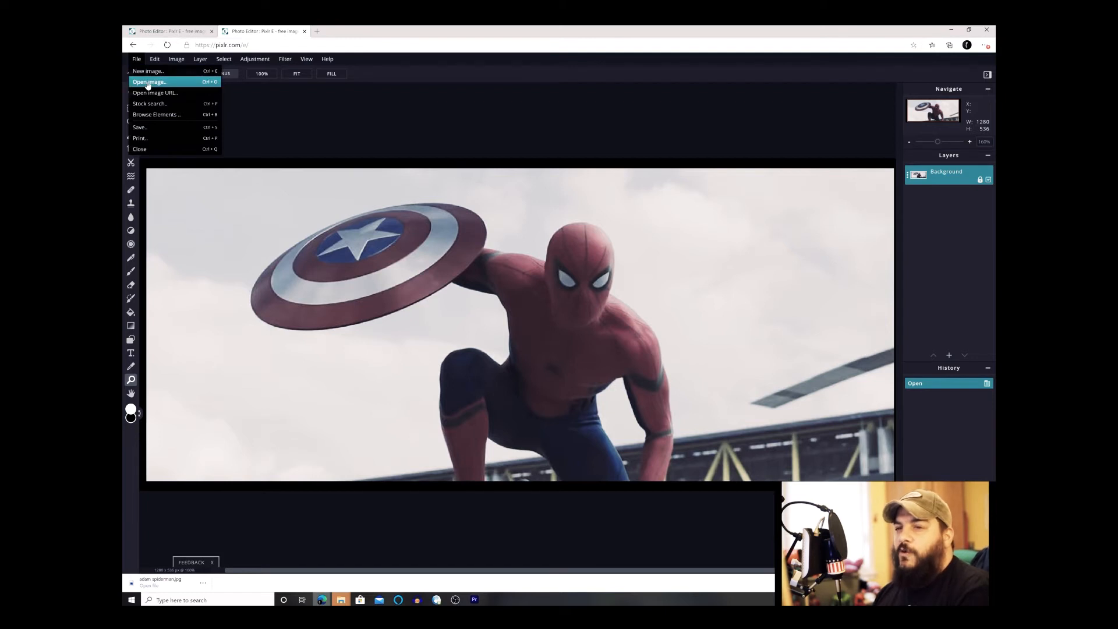
{"action": "left_click", "coordinate": [147, 85]}
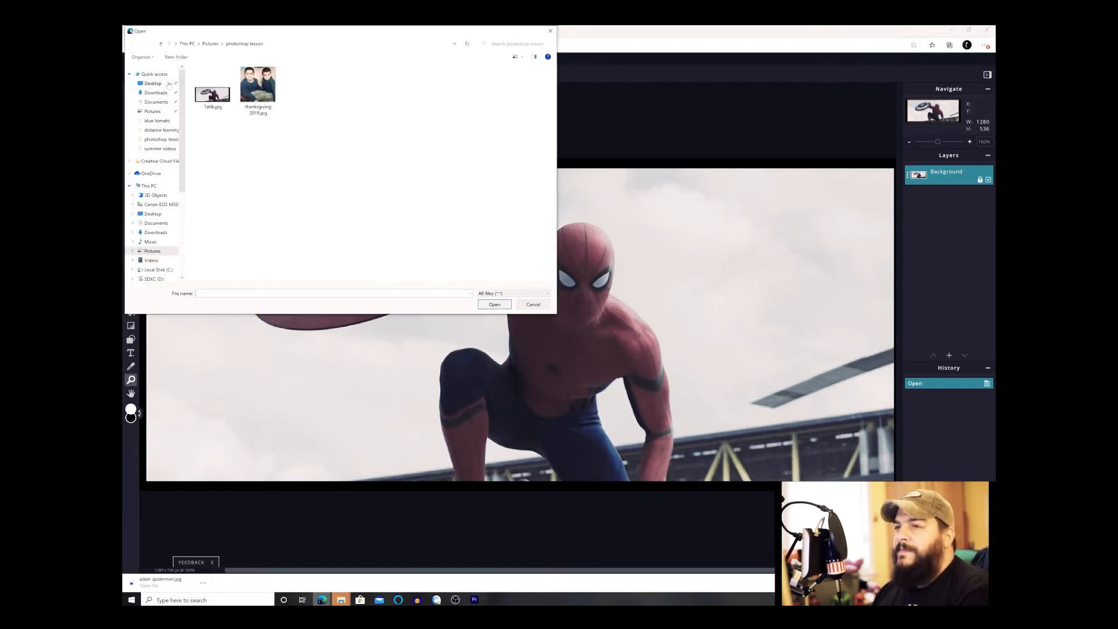
{"action": "left_click", "coordinate": [264, 92]}
{"action": "left_click", "coordinate": [495, 305]}
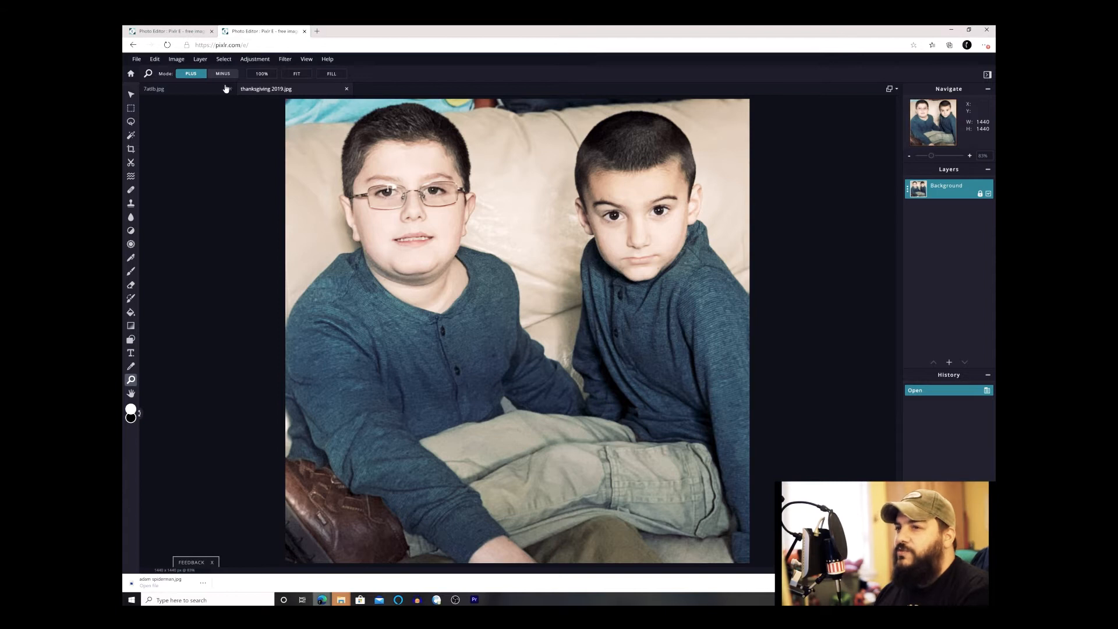
Compare the Spider-Man picture with the photo of the two boys by switching between the open documents.
{"action": "left_click", "coordinate": [204, 91]}
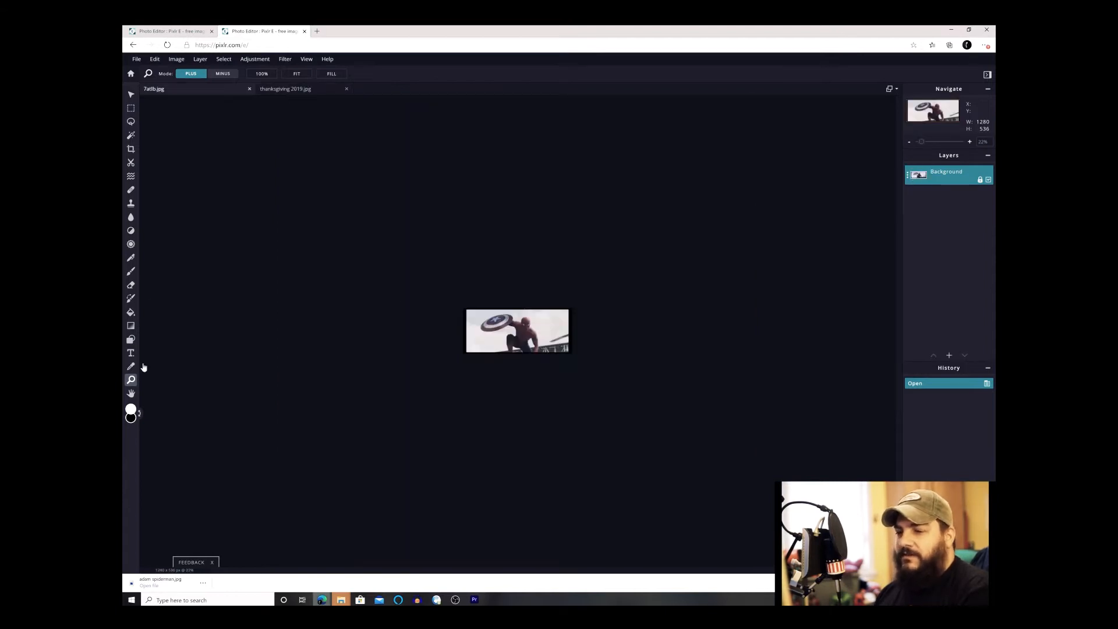
{"action": "scroll", "coordinate": [474, 376], "scroll_direction": "up", "scroll_amount": 6}
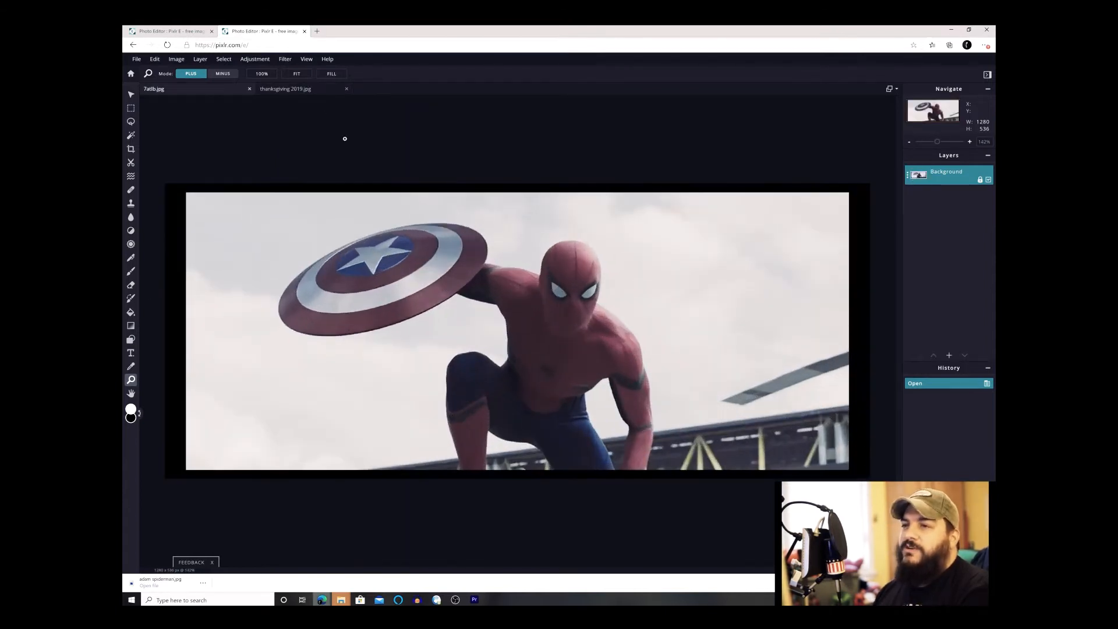
{"action": "left_click", "coordinate": [306, 92]}
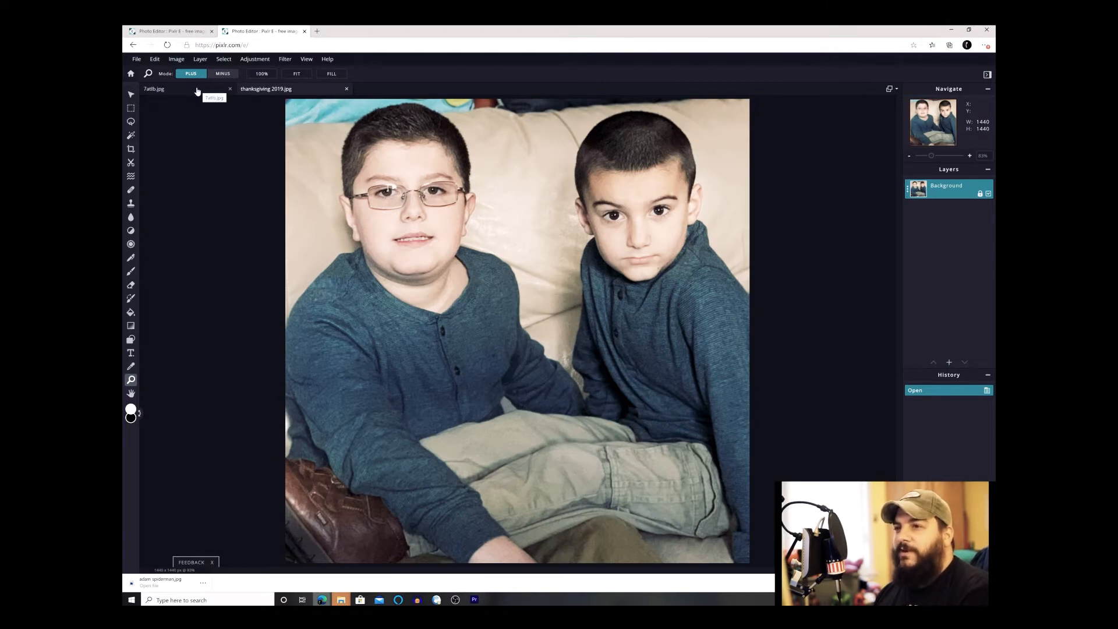
{"action": "left_click", "coordinate": [197, 91]}
{"action": "left_click", "coordinate": [285, 92]}
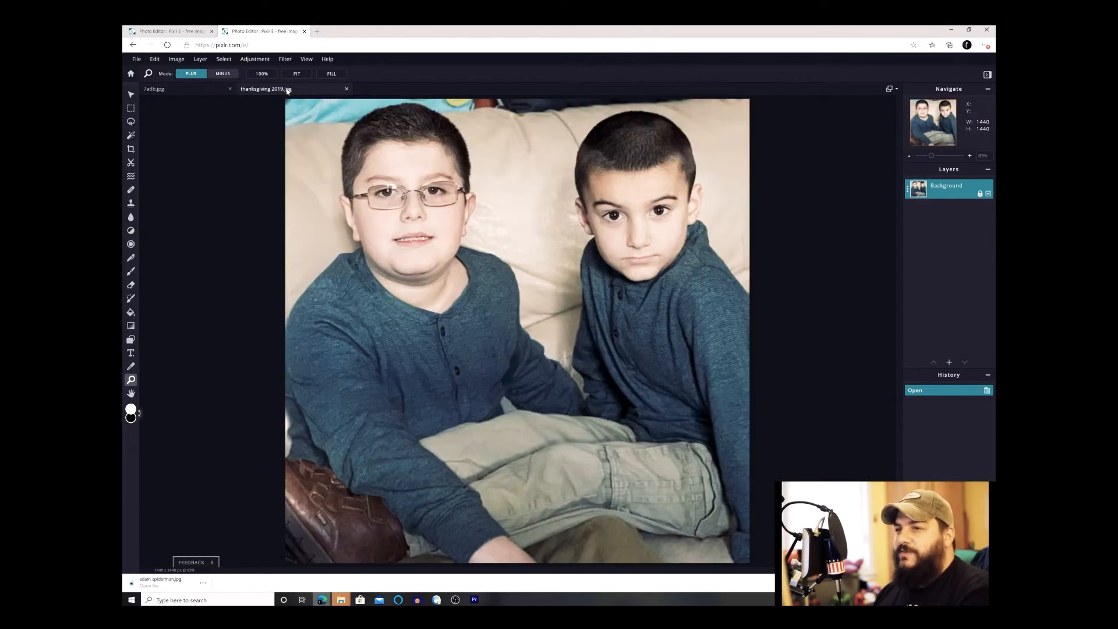
{"action": "left_click", "coordinate": [212, 90]}
{"action": "left_click", "coordinate": [289, 92]}
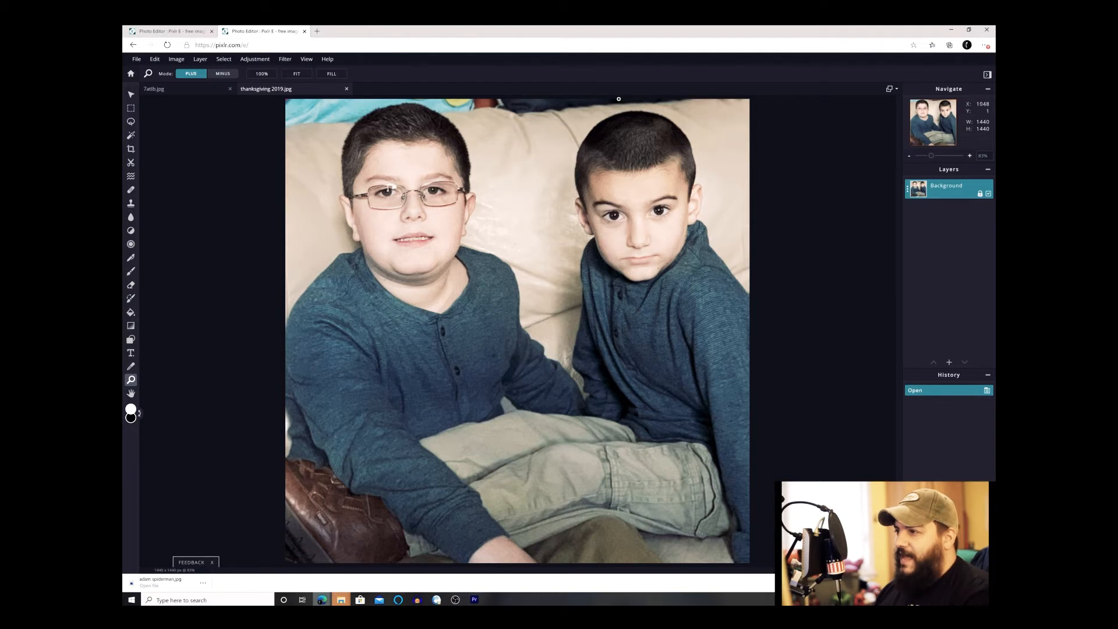
{"action": "left_click", "coordinate": [190, 89]}
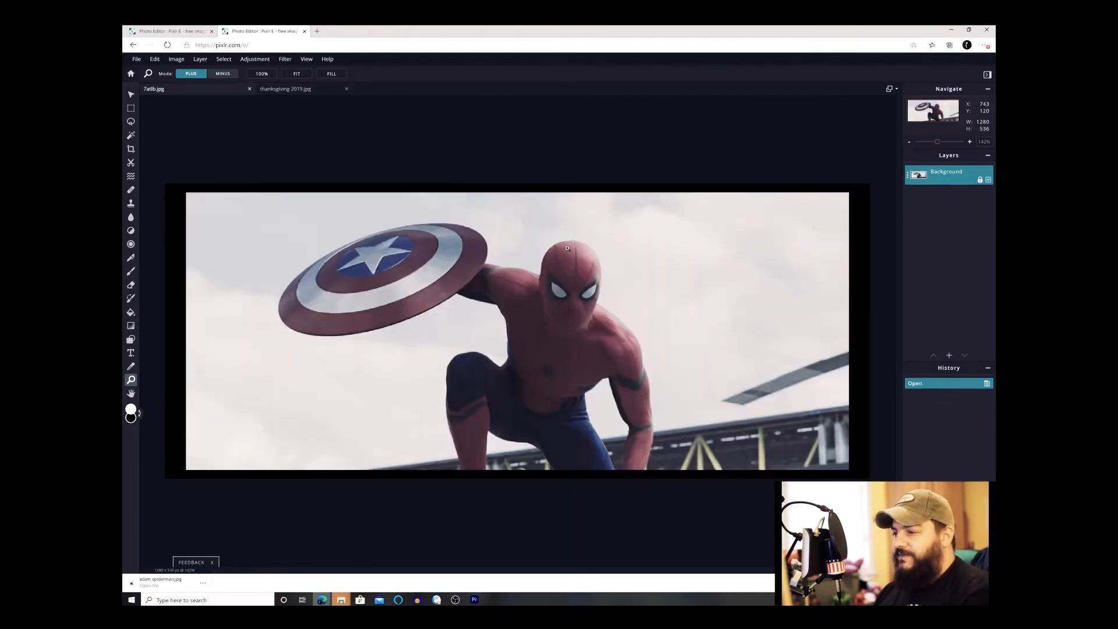
{"action": "left_click", "coordinate": [319, 92]}
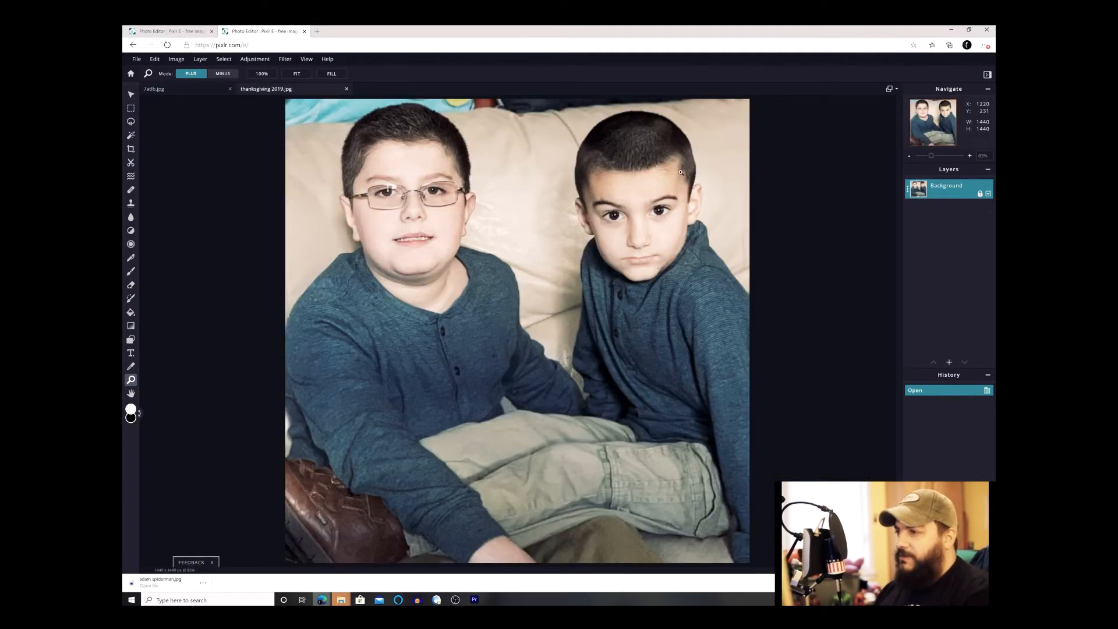
Try to outline the head of the boy without glasses using a freehand Lasso selection.
{"action": "left_click", "coordinate": [527, 179]}
{"action": "left_click", "coordinate": [707, 177]}
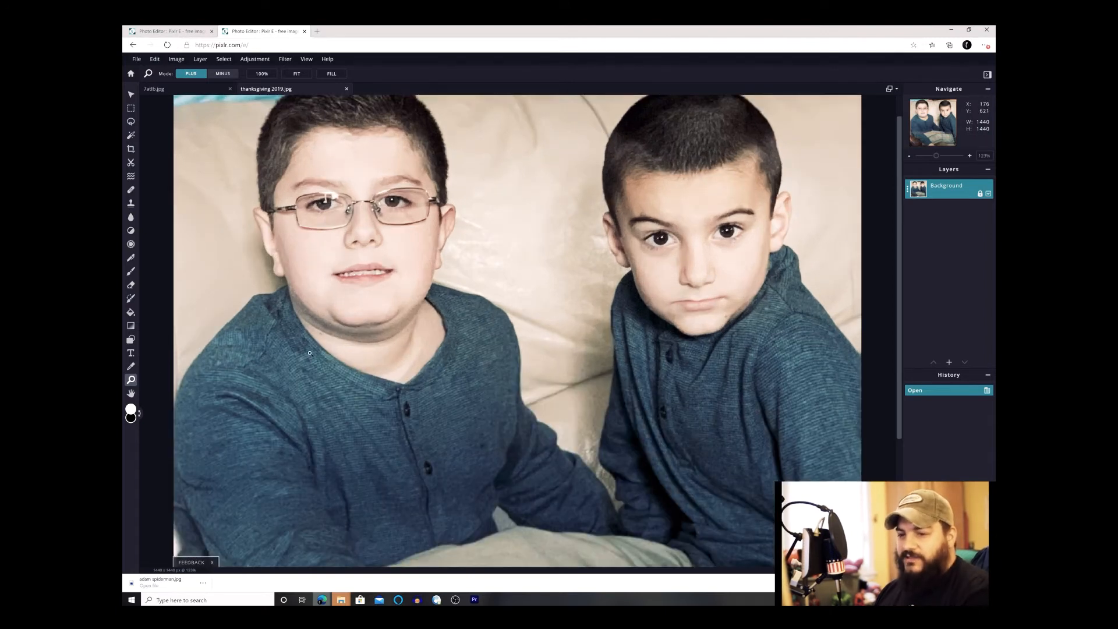
{"action": "left_click", "coordinate": [717, 178]}
{"action": "left_click", "coordinate": [721, 182]}
{"action": "left_click", "coordinate": [779, 201]}
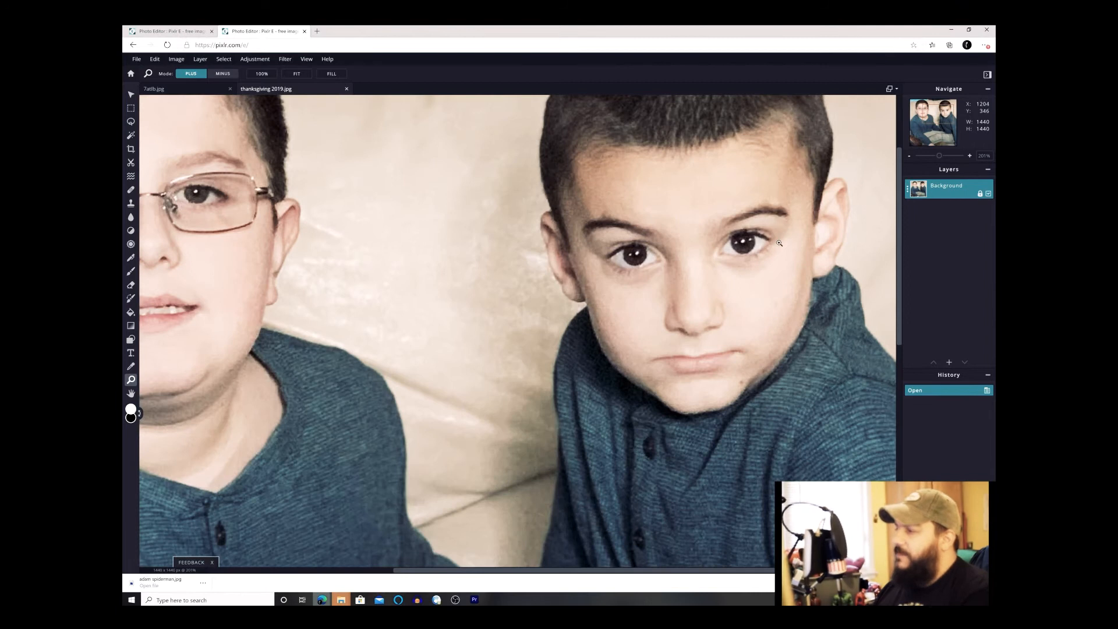
{"action": "scroll", "coordinate": [889, 200], "scroll_direction": "down", "scroll_amount": 1}
{"action": "left_click_drag", "start_coordinate": [900, 200], "coordinate": [901, 166]}
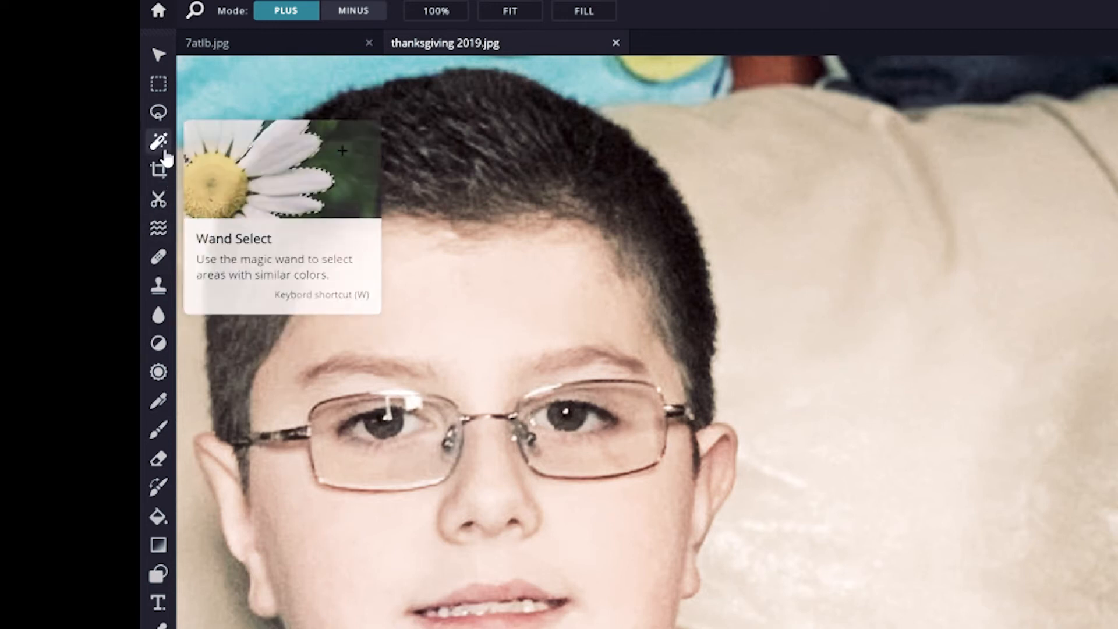
{"action": "left_click", "coordinate": [158, 121]}
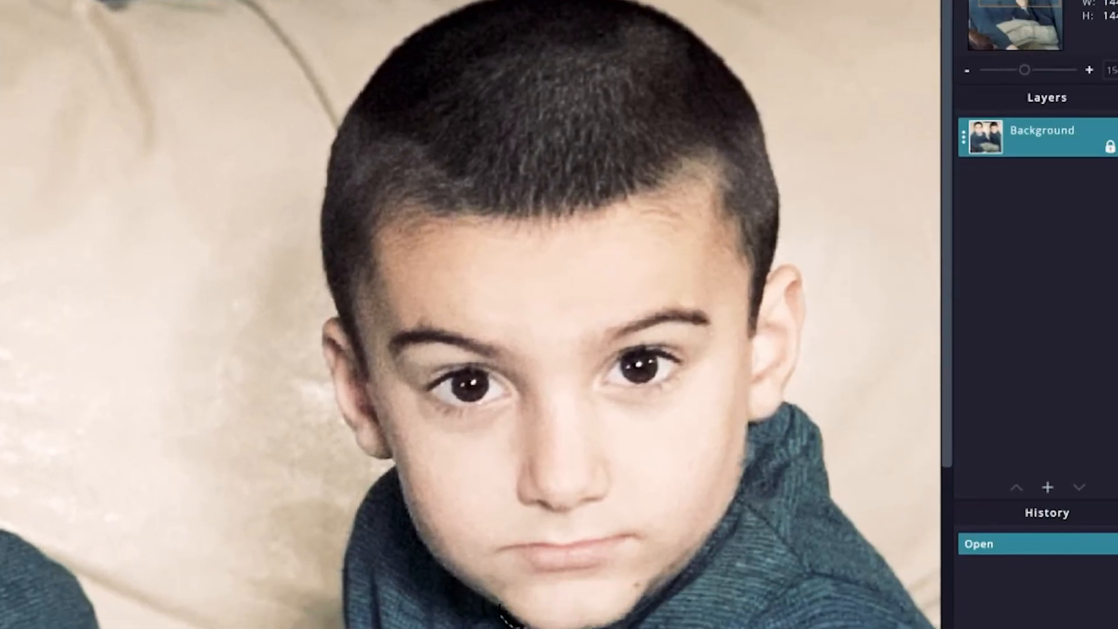
{"action": "mouse_move", "coordinate": [501, 611]}
{"action": "left_mouse_down"}
{"action": "mouse_move", "coordinate": [436, 567]}
{"action": "mouse_move", "coordinate": [395, 464]}
{"action": "mouse_move", "coordinate": [349, 440]}
{"action": "mouse_move", "coordinate": [341, 421]}
{"action": "mouse_move", "coordinate": [323, 353]}
{"action": "mouse_move", "coordinate": [336, 309]}
{"action": "mouse_move", "coordinate": [321, 184]}
{"action": "mouse_move", "coordinate": [347, 106]}
{"action": "mouse_move", "coordinate": [400, 42]}
{"action": "mouse_move", "coordinate": [458, 2]}
{"action": "mouse_move", "coordinate": [647, 2]}
{"action": "mouse_move", "coordinate": [694, 29]}
{"action": "mouse_move", "coordinate": [761, 110]}
{"action": "mouse_move", "coordinate": [787, 202]}
{"action": "mouse_move", "coordinate": [779, 255]}
{"action": "mouse_move", "coordinate": [798, 260]}
{"action": "mouse_move", "coordinate": [805, 284]}
{"action": "mouse_move", "coordinate": [792, 387]}
{"action": "mouse_move", "coordinate": [739, 413]}
{"action": "mouse_move", "coordinate": [749, 495]}
{"action": "mouse_move", "coordinate": [733, 525]}
{"action": "mouse_move", "coordinate": [636, 608]}
{"action": "mouse_move", "coordinate": [669, 582]}
{"action": "mouse_move", "coordinate": [615, 617]}
{"action": "mouse_move", "coordinate": [553, 625]}
{"action": "left_mouse_up"}
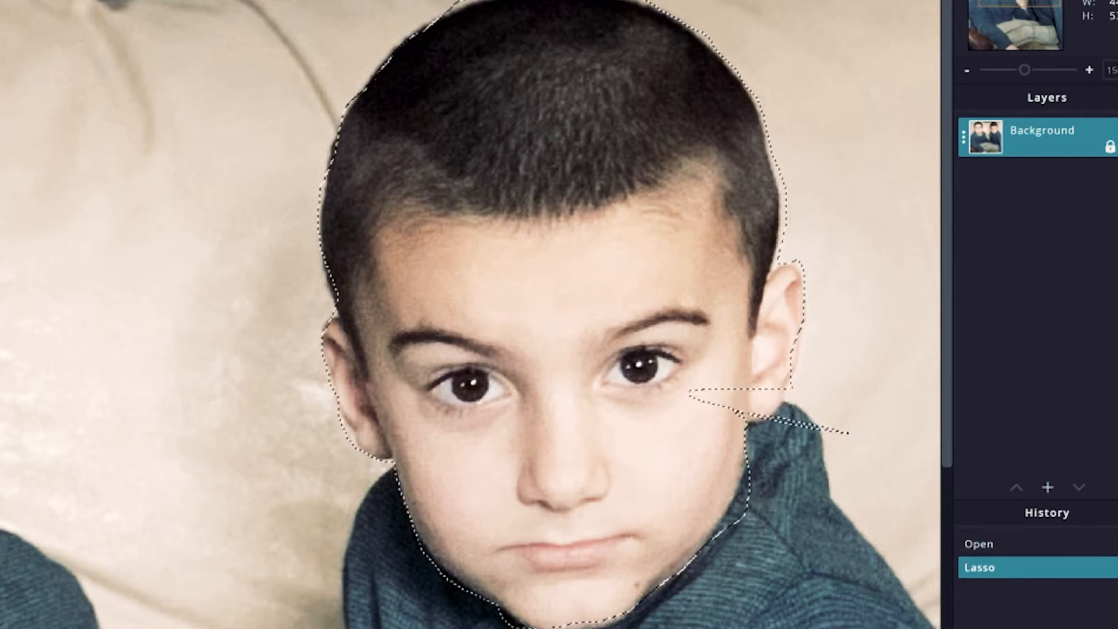
{"action": "key", "text": "ctrl+z"}
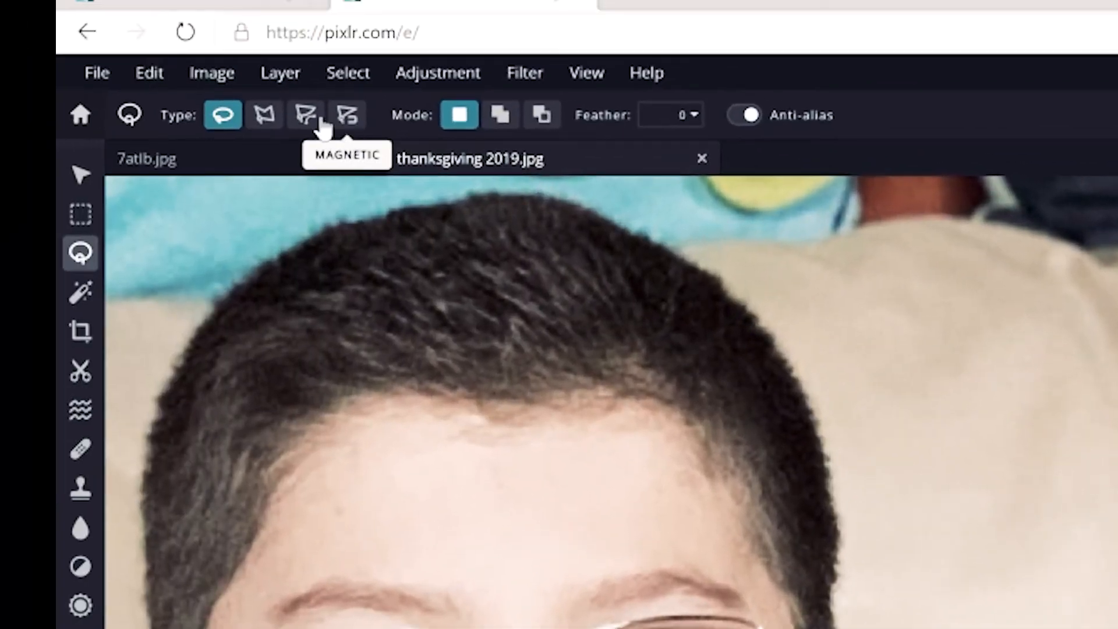
Outline the head of the boy without glasses with a closed polygonal Lasso selection following the chin, ears and hair.
{"action": "left_click", "coordinate": [269, 119]}
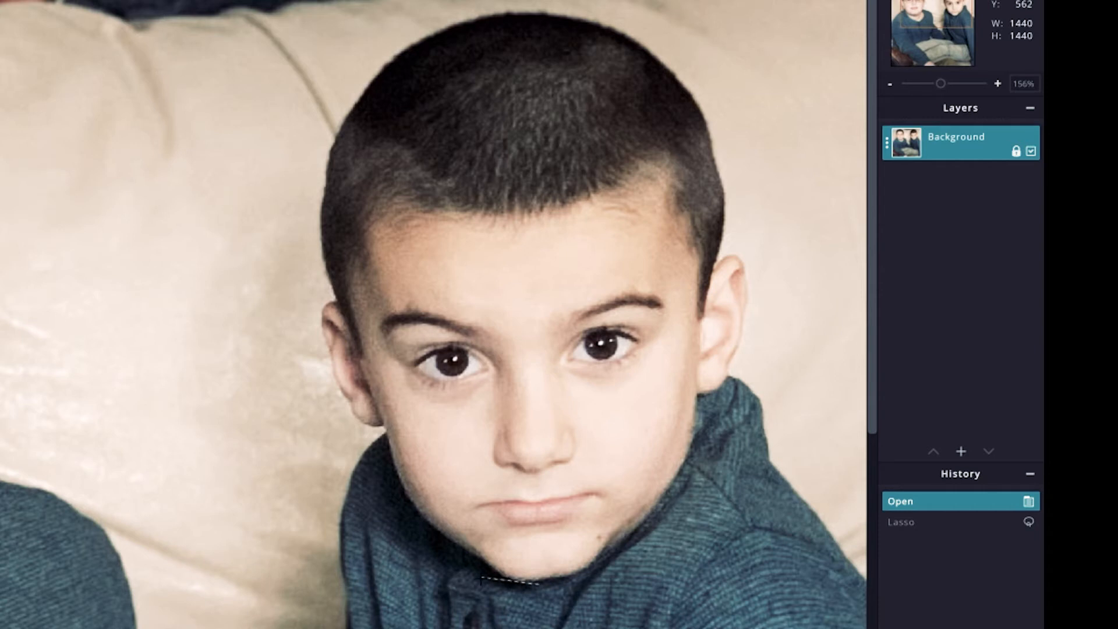
{"action": "left_click_drag", "start_coordinate": [530, 584], "coordinate": [507, 577]}
{"action": "left_click_drag", "start_coordinate": [504, 579], "coordinate": [481, 555]}
{"action": "left_click_drag", "start_coordinate": [480, 555], "coordinate": [456, 541]}
{"action": "mouse_move", "coordinate": [443, 537]}
{"action": "left_mouse_down"}
{"action": "mouse_move", "coordinate": [401, 483]}
{"action": "mouse_move", "coordinate": [384, 423]}
{"action": "mouse_move", "coordinate": [363, 426]}
{"action": "mouse_move", "coordinate": [343, 393]}
{"action": "left_mouse_up"}
{"action": "mouse_move", "coordinate": [343, 391]}
{"action": "left_mouse_down"}
{"action": "mouse_move", "coordinate": [321, 330]}
{"action": "mouse_move", "coordinate": [333, 297]}
{"action": "mouse_move", "coordinate": [317, 206]}
{"action": "mouse_move", "coordinate": [331, 145]}
{"action": "mouse_move", "coordinate": [364, 84]}
{"action": "mouse_move", "coordinate": [345, 115]}
{"action": "mouse_move", "coordinate": [393, 55]}
{"action": "mouse_move", "coordinate": [463, 19]}
{"action": "mouse_move", "coordinate": [534, 11]}
{"action": "mouse_move", "coordinate": [611, 24]}
{"action": "mouse_move", "coordinate": [680, 80]}
{"action": "mouse_move", "coordinate": [723, 177]}
{"action": "mouse_move", "coordinate": [730, 256]}
{"action": "mouse_move", "coordinate": [744, 254]}
{"action": "mouse_move", "coordinate": [742, 346]}
{"action": "mouse_move", "coordinate": [709, 394]}
{"action": "mouse_move", "coordinate": [694, 392]}
{"action": "mouse_move", "coordinate": [670, 493]}
{"action": "mouse_move", "coordinate": [580, 573]}
{"action": "mouse_move", "coordinate": [544, 582]}
{"action": "left_mouse_up"}
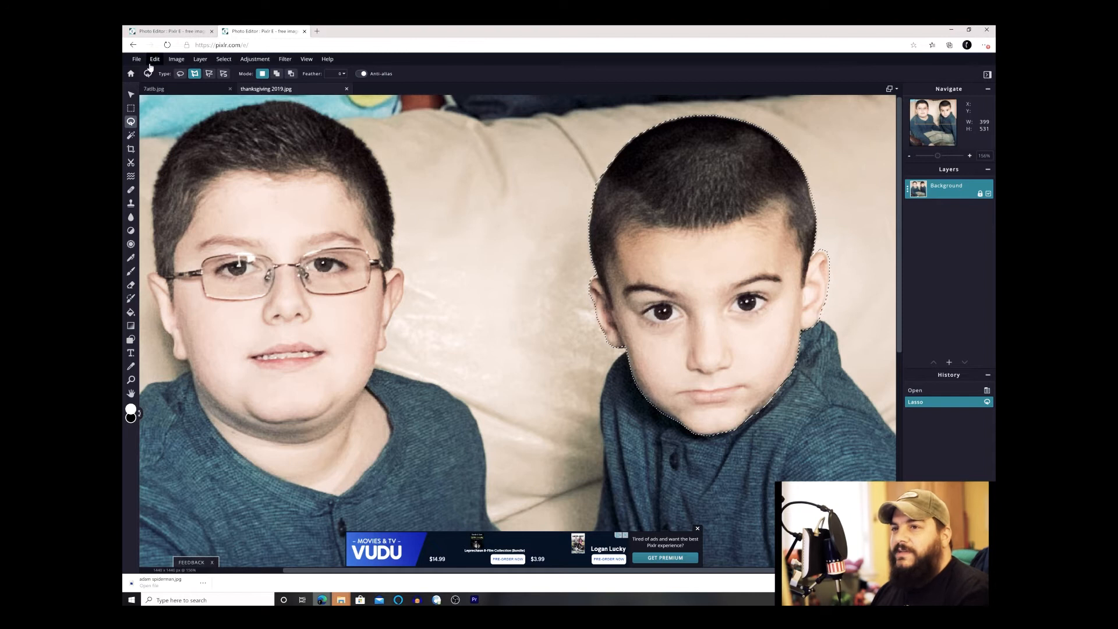
Copy the selected head and paste it into the 7atlb.jpg document.
{"action": "left_click", "coordinate": [154, 60]}
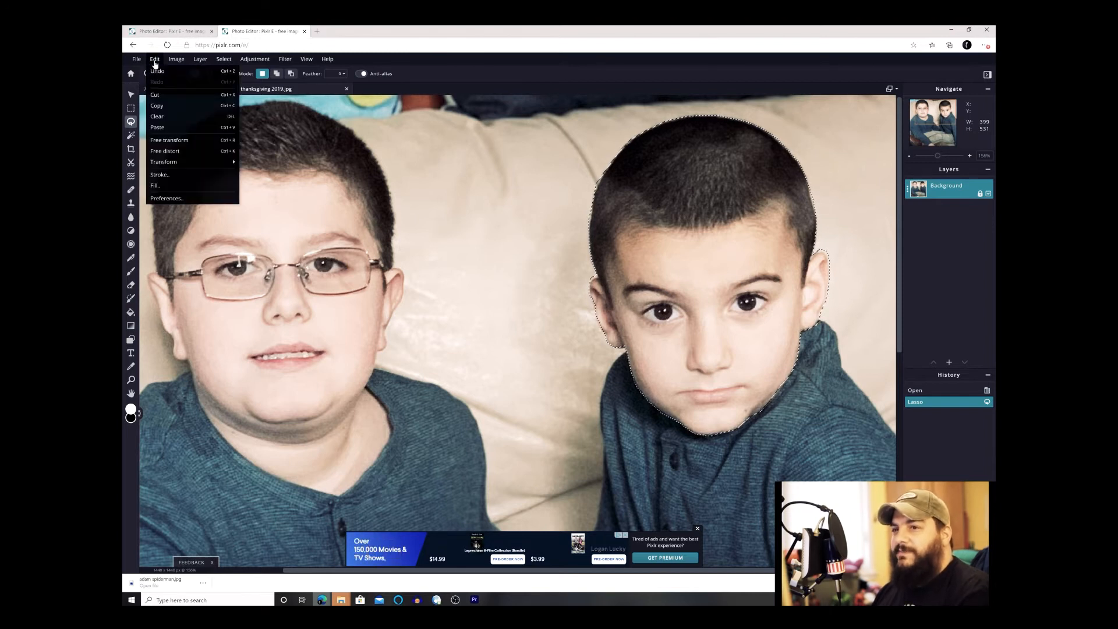
{"action": "left_click", "coordinate": [175, 106]}
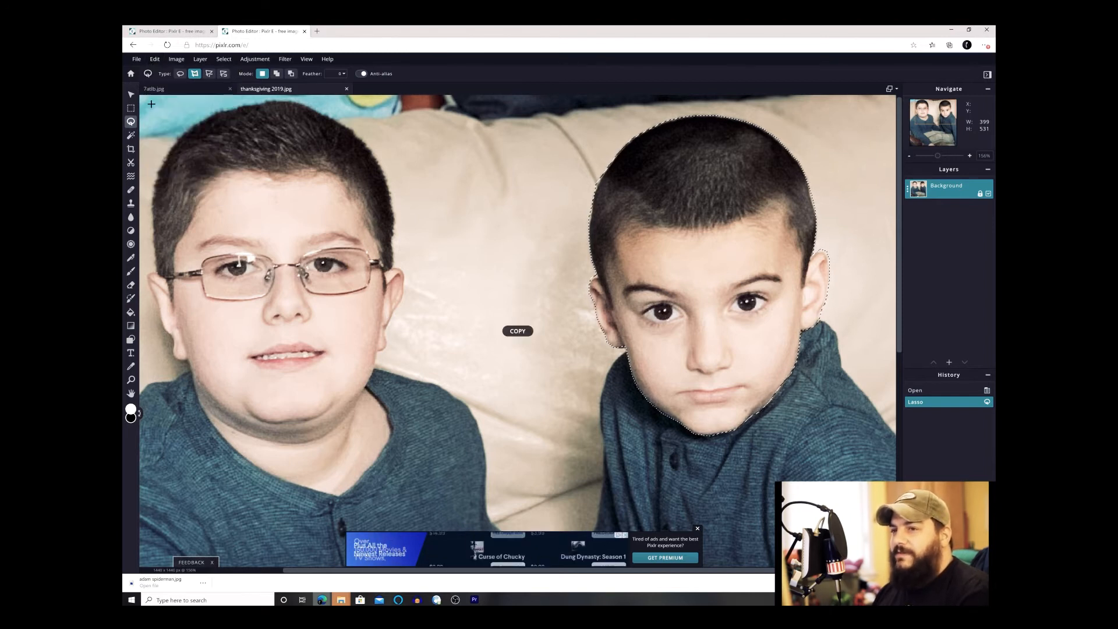
{"action": "left_click", "coordinate": [185, 90]}
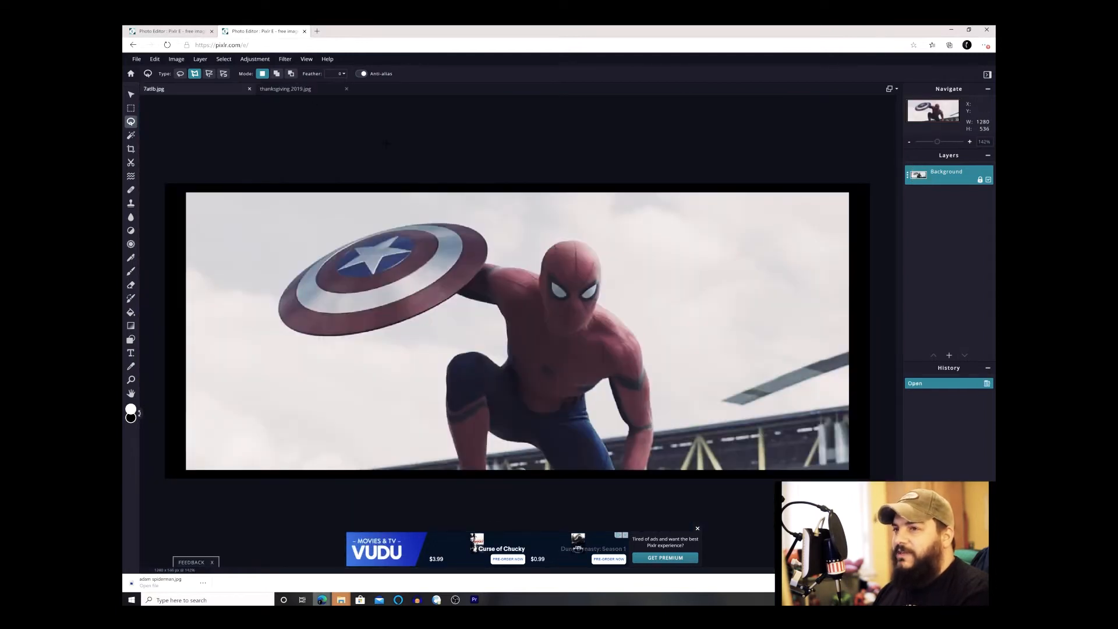
{"action": "left_click", "coordinate": [154, 59]}
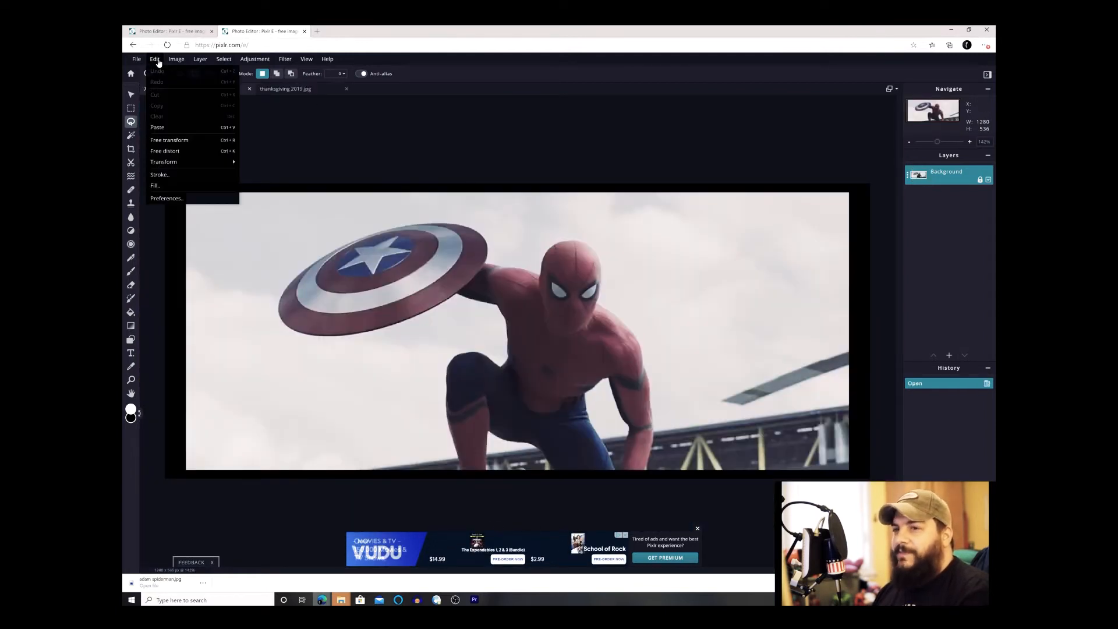
{"action": "left_click", "coordinate": [175, 127]}
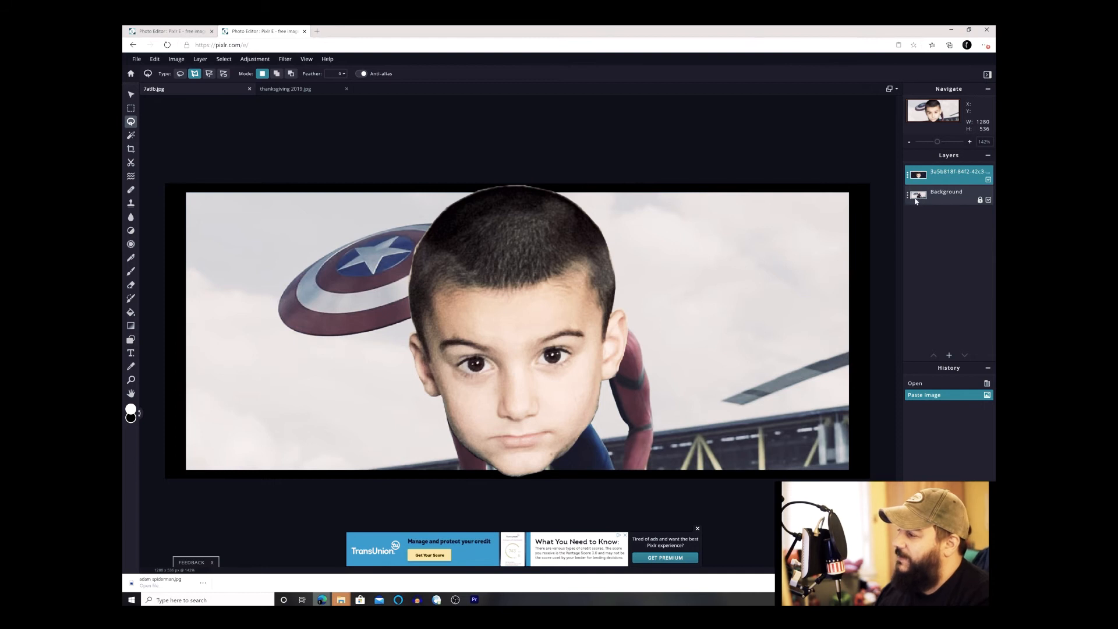
Unlock the Background layer and make the pasted head layer the active one.
{"action": "left_click", "coordinate": [980, 200]}
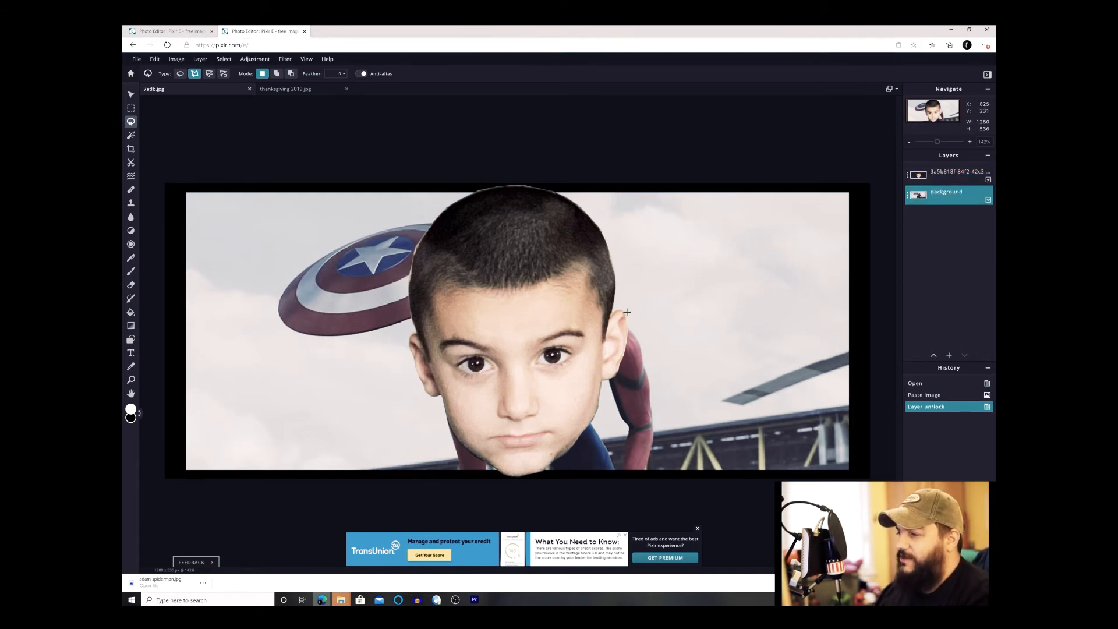
{"action": "left_click", "coordinate": [947, 180]}
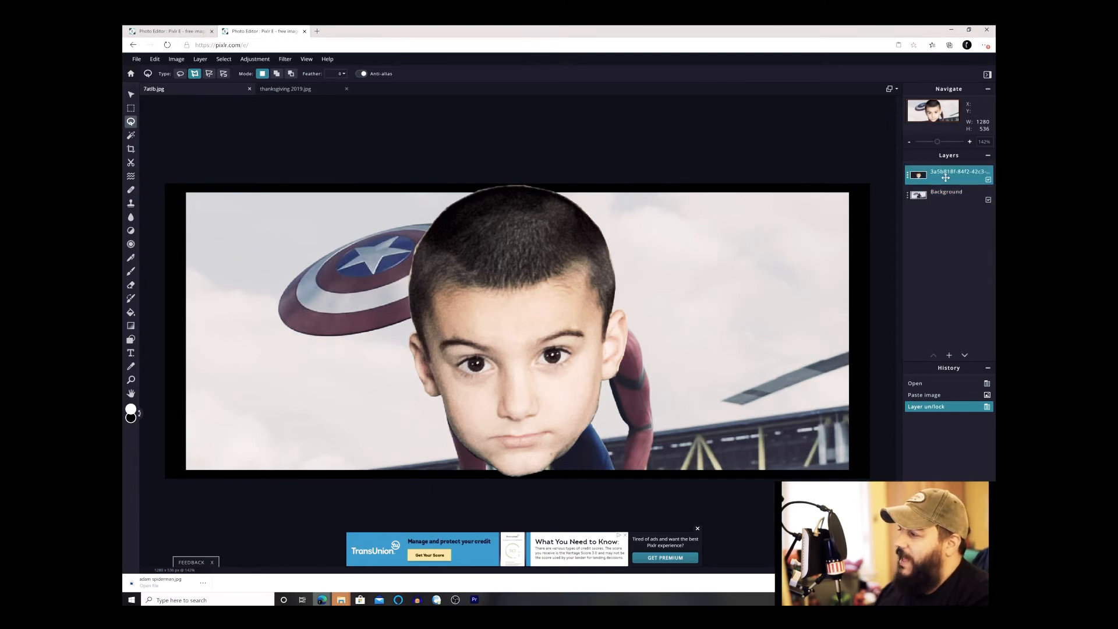
{"action": "left_click", "coordinate": [944, 194]}
{"action": "left_click", "coordinate": [943, 177]}
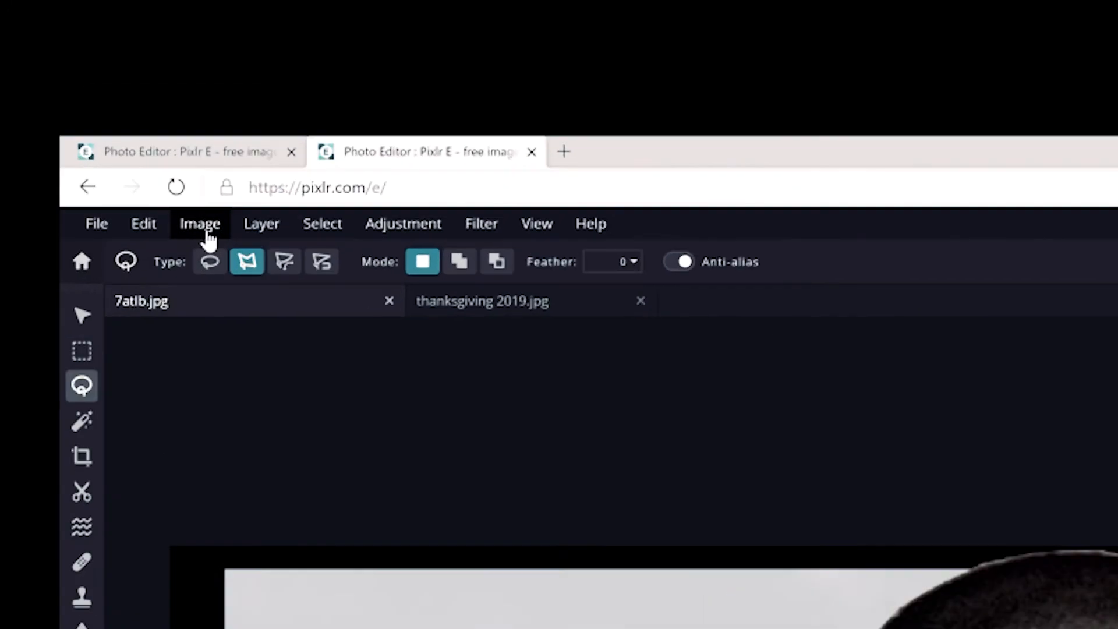
Use Free transform to shrink the pasted head to roughly half its size and move it over Spider-Man's head.
{"action": "left_click", "coordinate": [204, 230]}
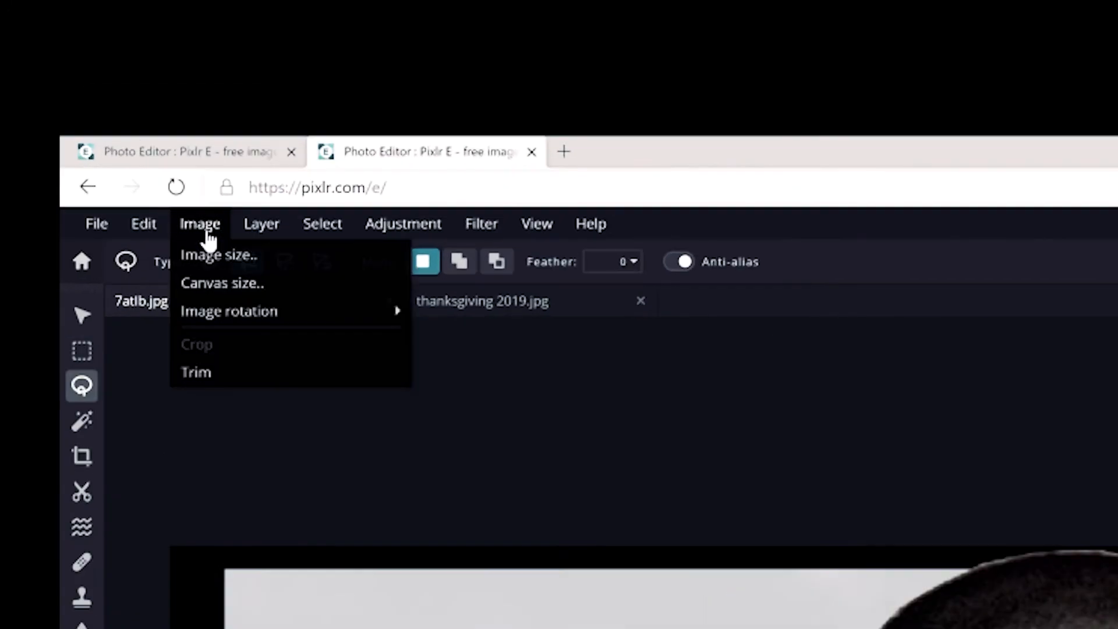
{"action": "left_click", "coordinate": [146, 230]}
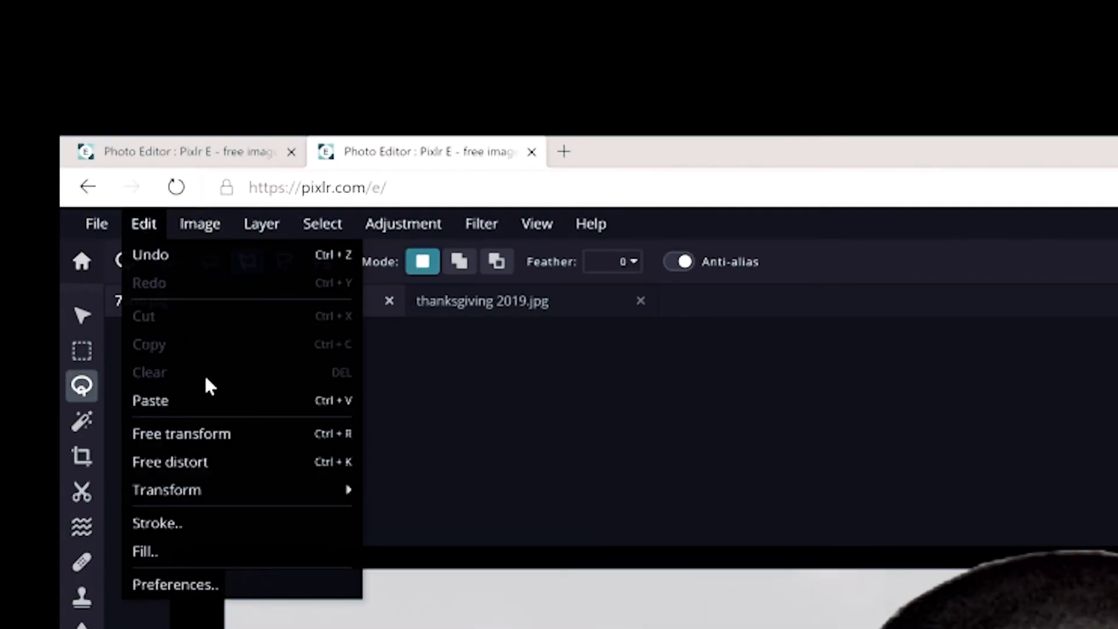
{"action": "left_click", "coordinate": [220, 442]}
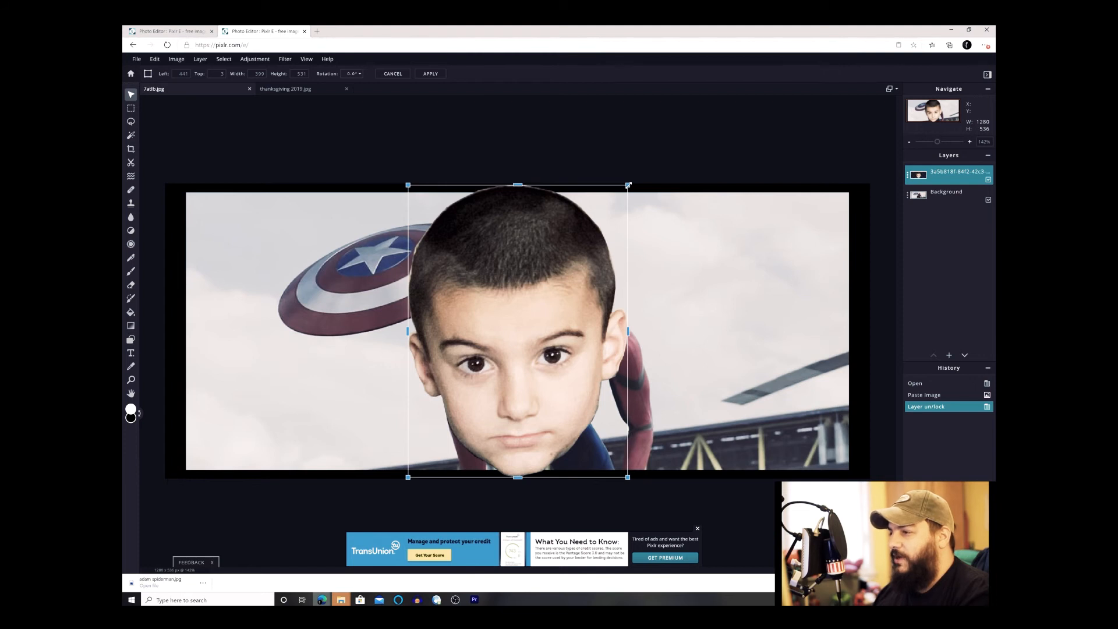
{"action": "left_click_drag", "start_coordinate": [628, 186], "coordinate": [512, 336]}
{"action": "left_click_drag", "start_coordinate": [460, 366], "coordinate": [573, 256]}
{"action": "left_click_drag", "start_coordinate": [573, 253], "coordinate": [573, 250]}
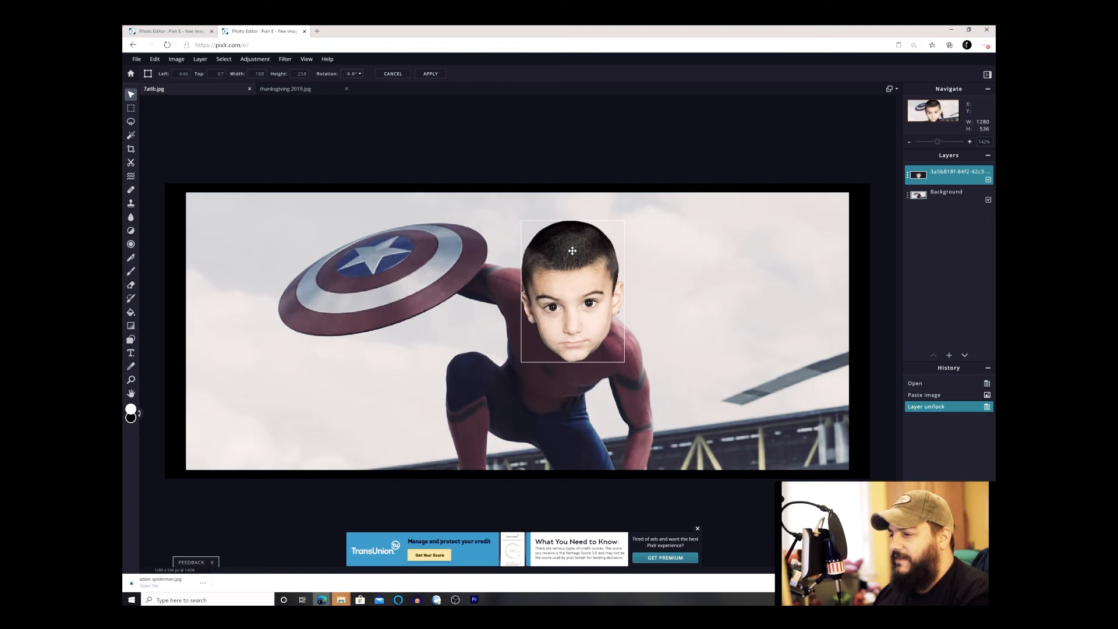
Scale the head down further to about 136 by 196 px, fit it onto Spider-Man's neck and apply the transform.
{"action": "left_click_drag", "start_coordinate": [625, 364], "coordinate": [603, 335]}
{"action": "left_click_drag", "start_coordinate": [574, 299], "coordinate": [582, 303]}
{"action": "left_click_drag", "start_coordinate": [611, 337], "coordinate": [590, 311]}
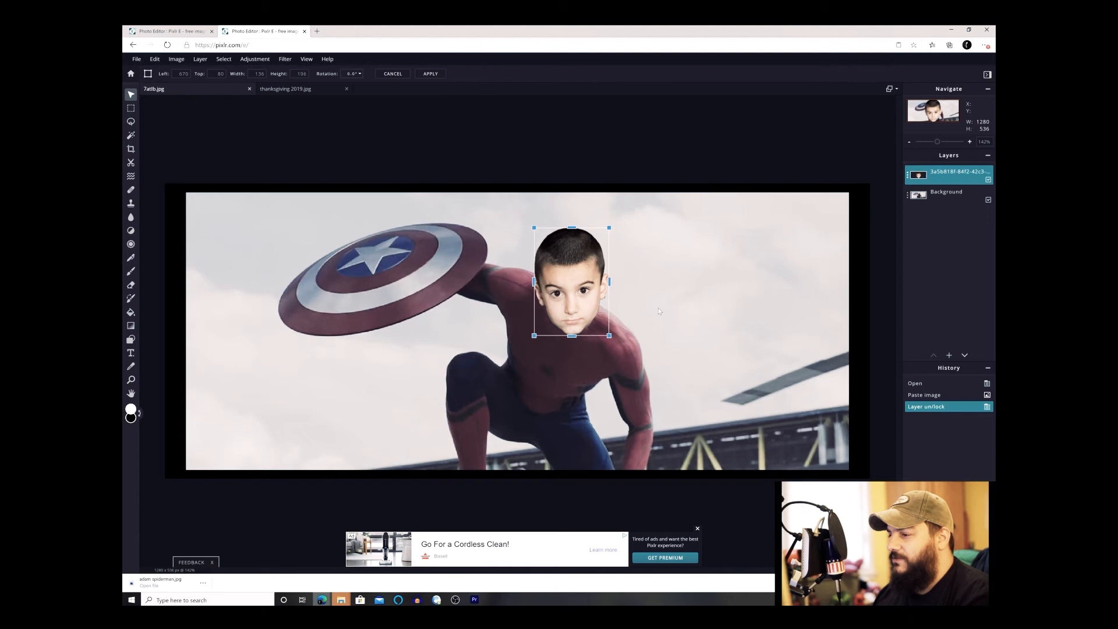
{"action": "left_click", "coordinate": [659, 311]}
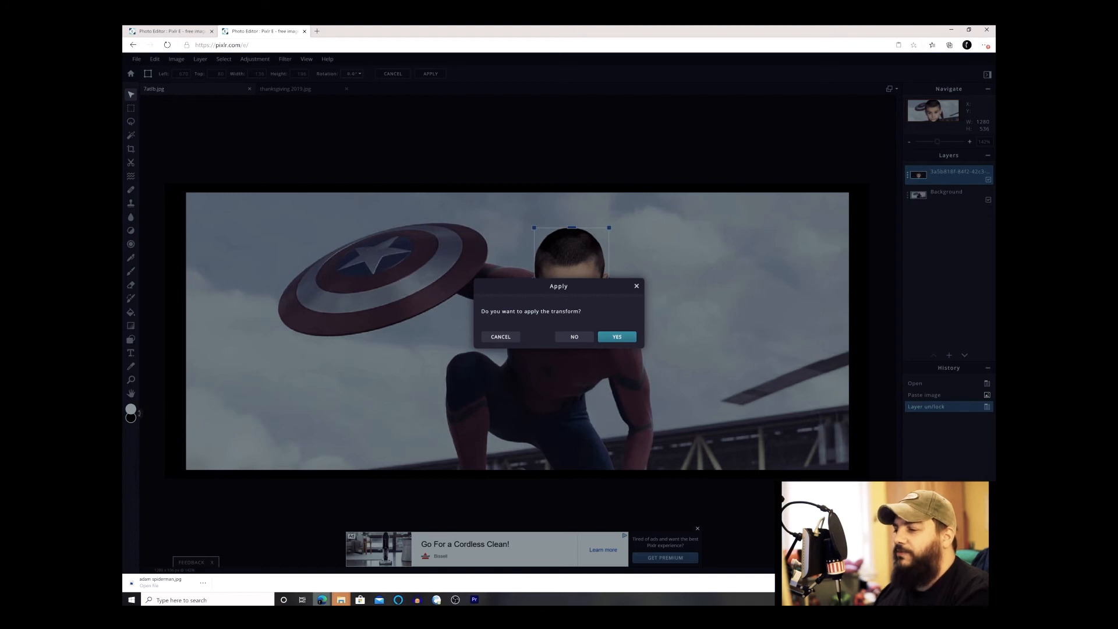
{"action": "left_click", "coordinate": [629, 340]}
{"action": "left_click", "coordinate": [677, 281]}
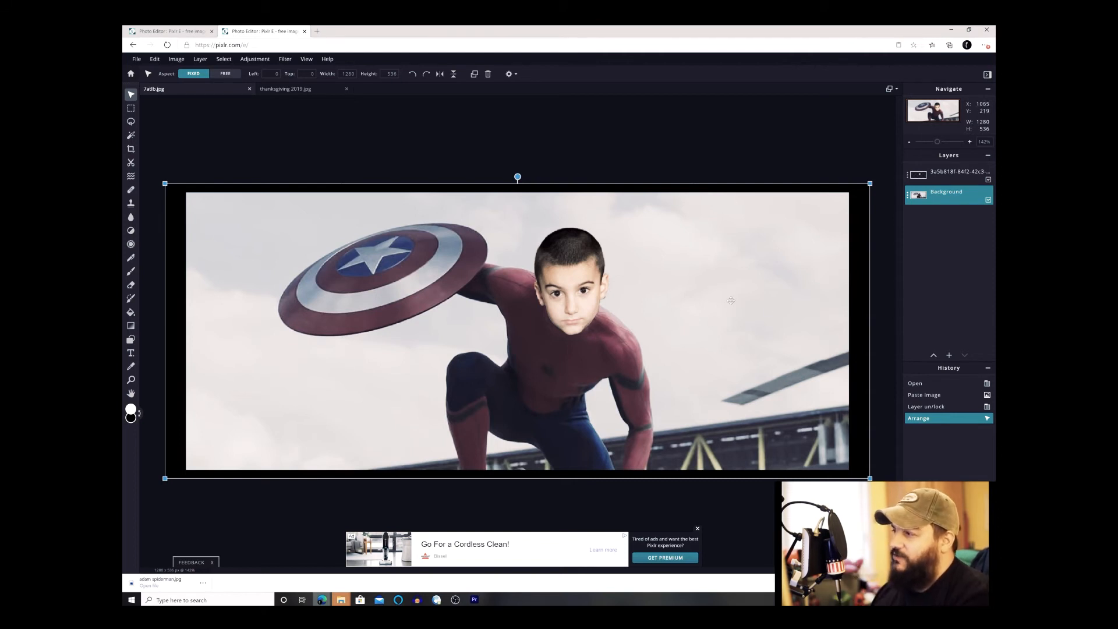
Adjust the head layer's Brightness & contrast, applying brightness -16 and contrast 17.
{"action": "left_click", "coordinate": [949, 180]}
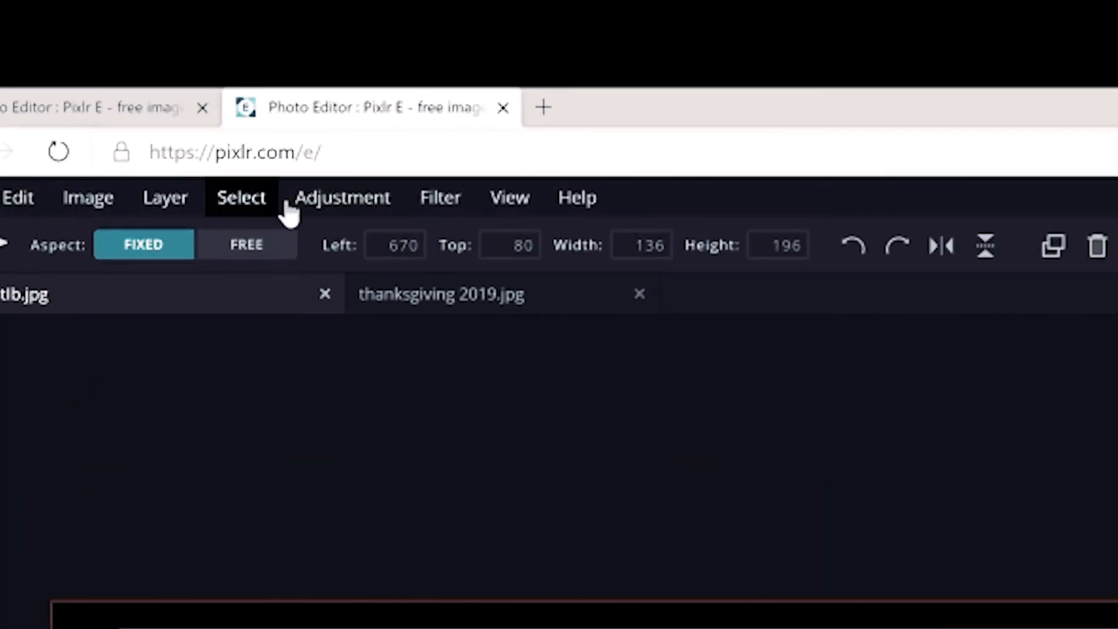
{"action": "left_click", "coordinate": [325, 215]}
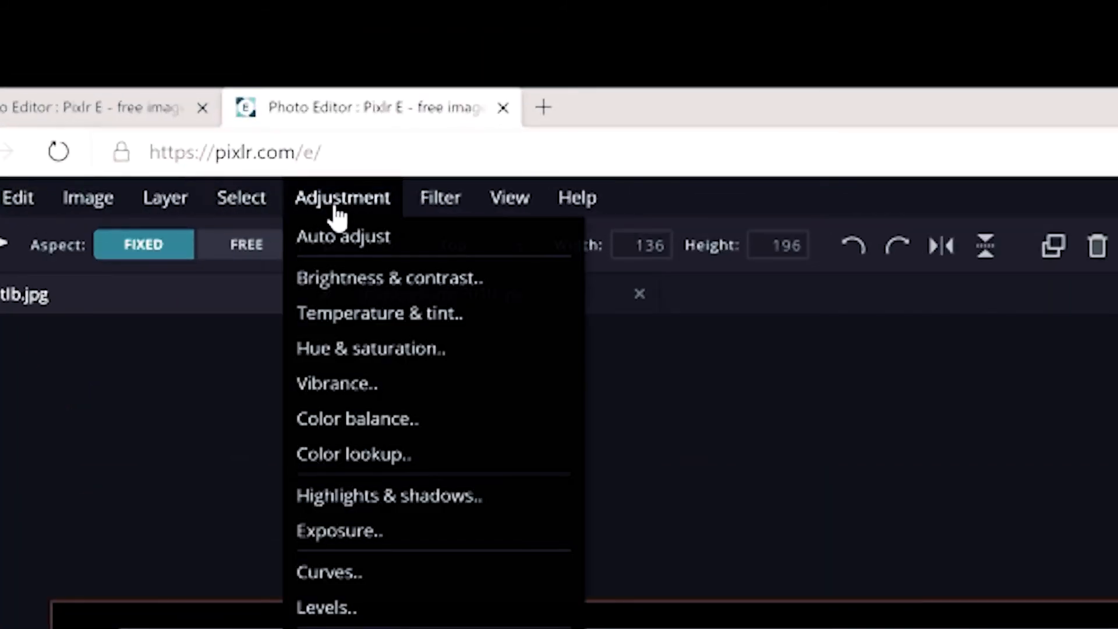
{"action": "left_click", "coordinate": [484, 285]}
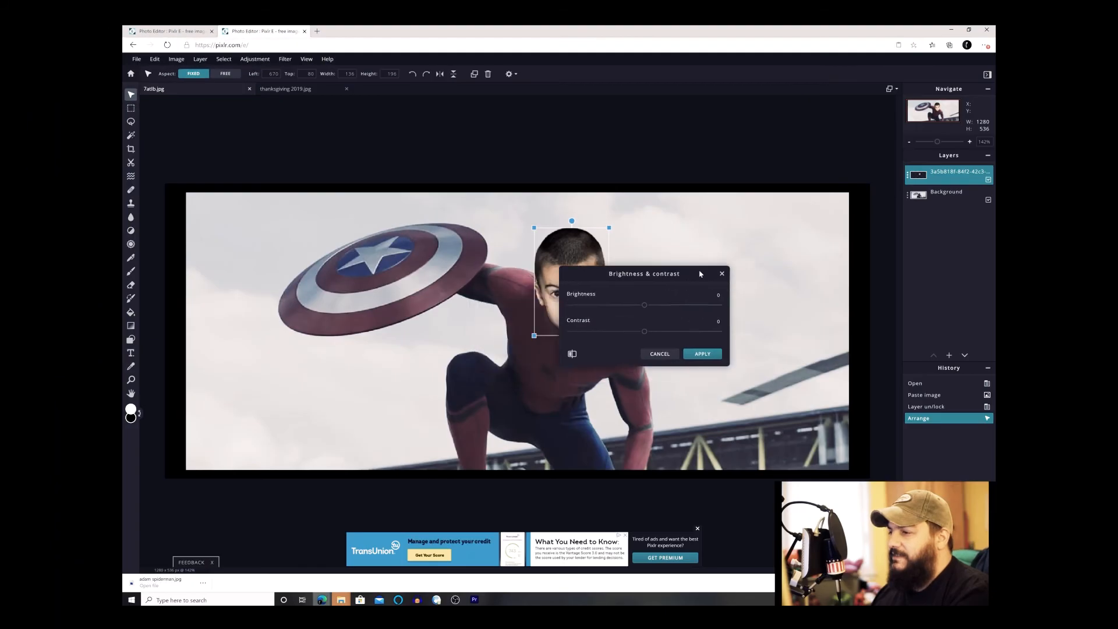
{"action": "left_click_drag", "start_coordinate": [792, 182], "coordinate": [783, 171]}
{"action": "mouse_move", "coordinate": [737, 200]}
{"action": "left_mouse_down"}
{"action": "mouse_move", "coordinate": [753, 200]}
{"action": "mouse_move", "coordinate": [704, 200]}
{"action": "mouse_move", "coordinate": [763, 211]}
{"action": "mouse_move", "coordinate": [727, 204]}
{"action": "left_mouse_up"}
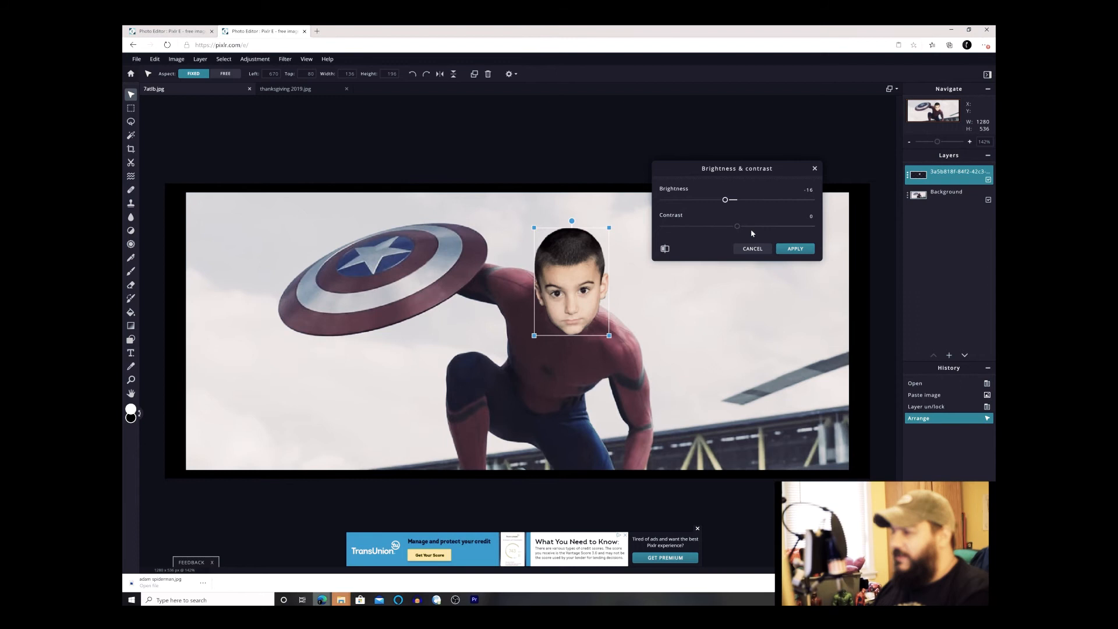
{"action": "left_click_drag", "start_coordinate": [746, 228], "coordinate": [750, 227]}
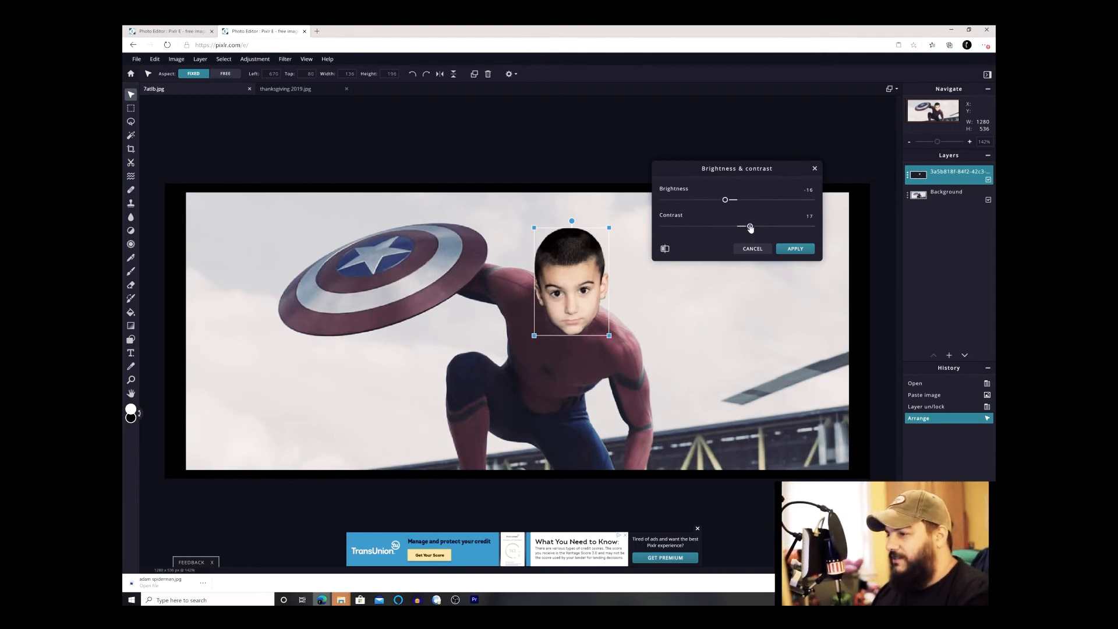
{"action": "left_click", "coordinate": [796, 249]}
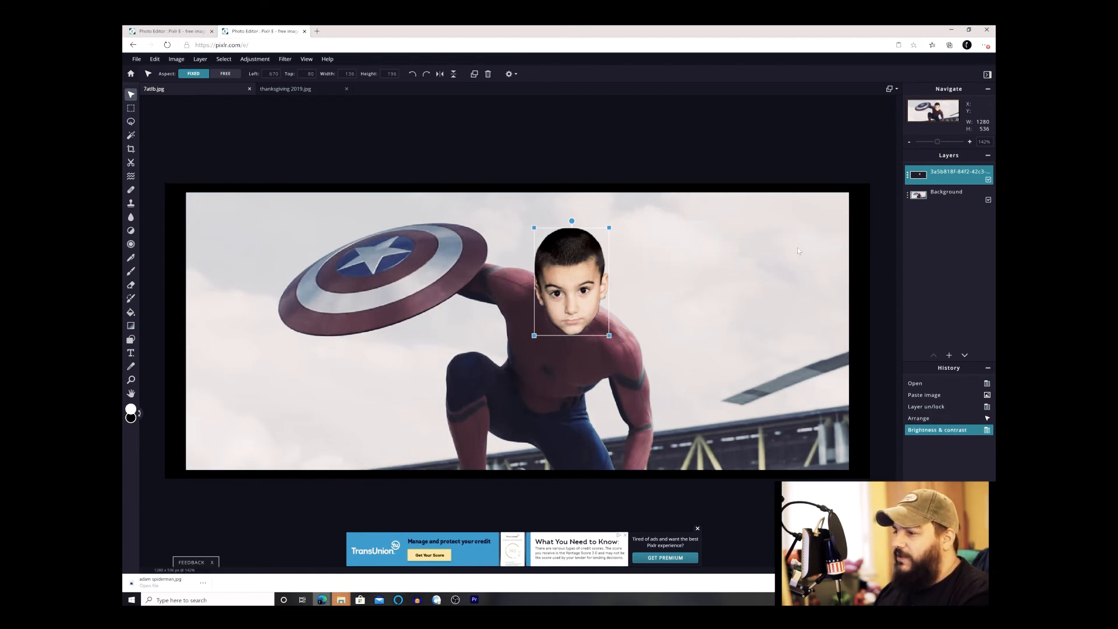
Adjust the Background layer's Brightness & contrast, applying brightness 18 and contrast 17.
{"action": "left_click", "coordinate": [951, 197]}
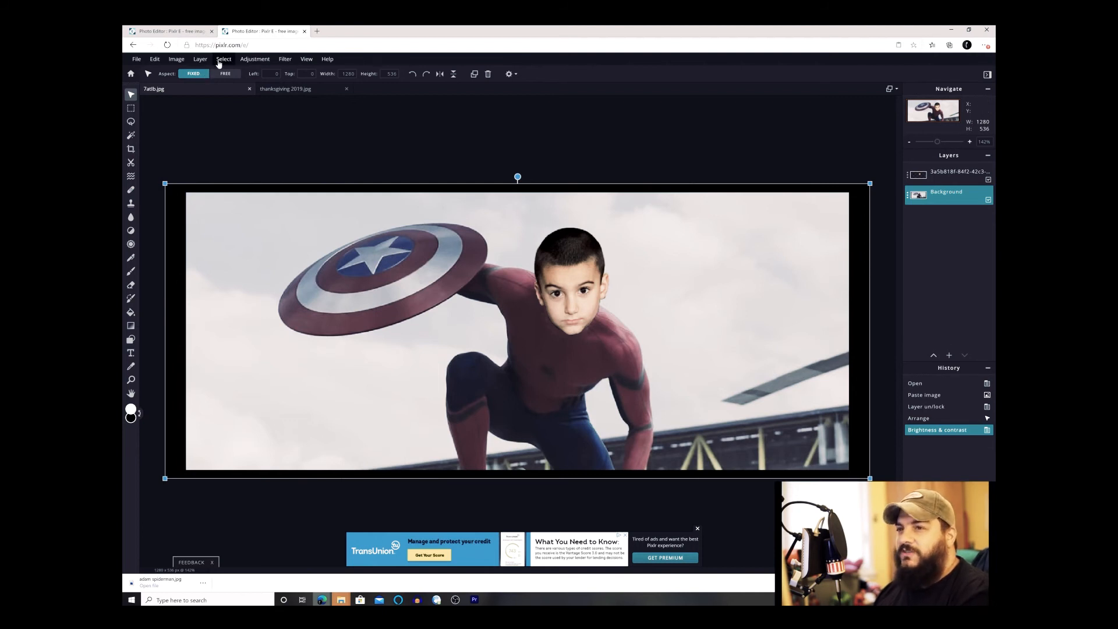
{"action": "left_click", "coordinate": [251, 60]}
{"action": "left_click", "coordinate": [286, 83]}
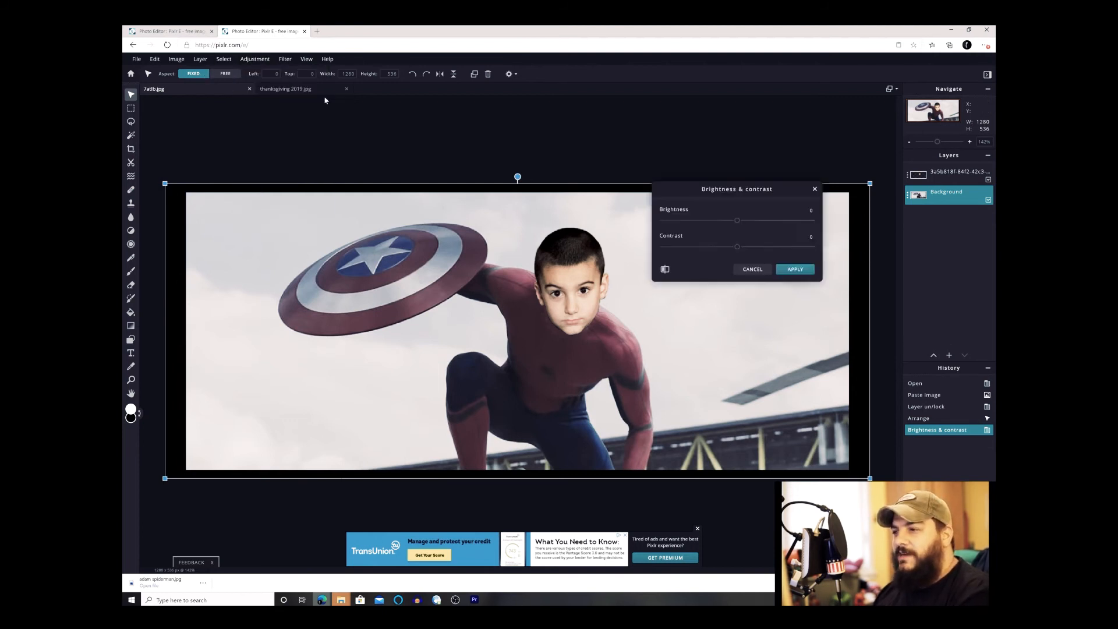
{"action": "left_click", "coordinate": [751, 247]}
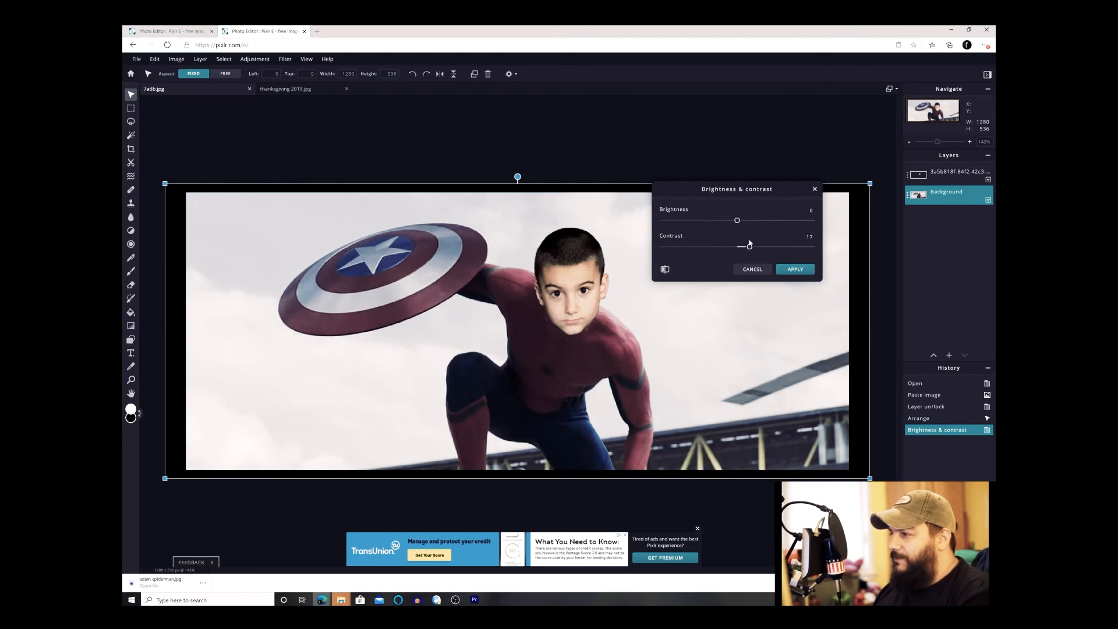
{"action": "left_click", "coordinate": [743, 221]}
{"action": "left_click", "coordinate": [751, 221]}
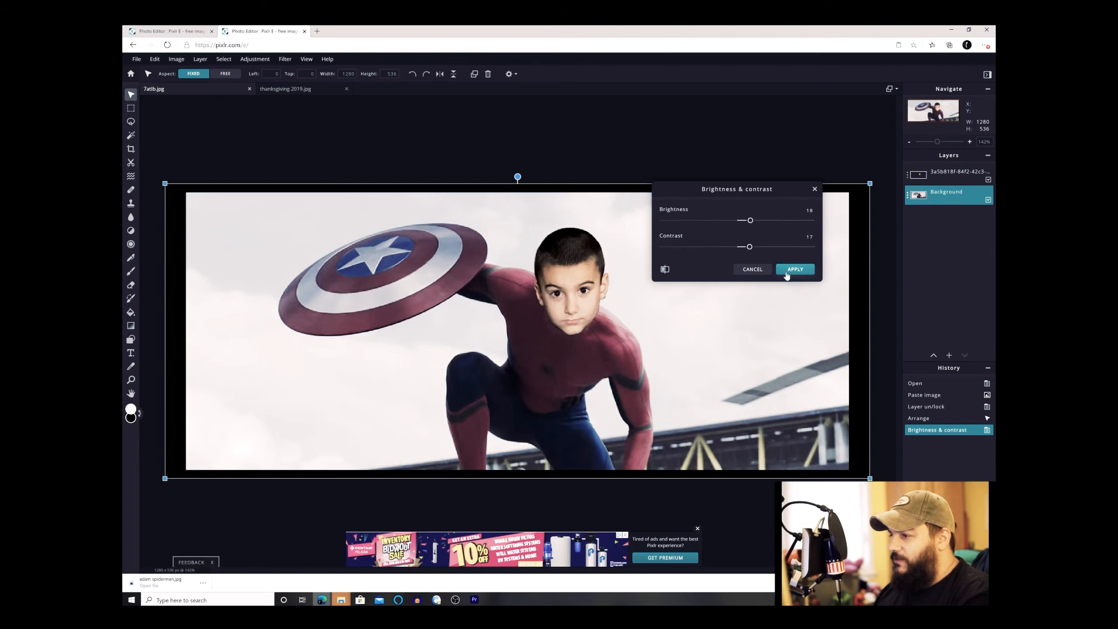
{"action": "left_click", "coordinate": [787, 276]}
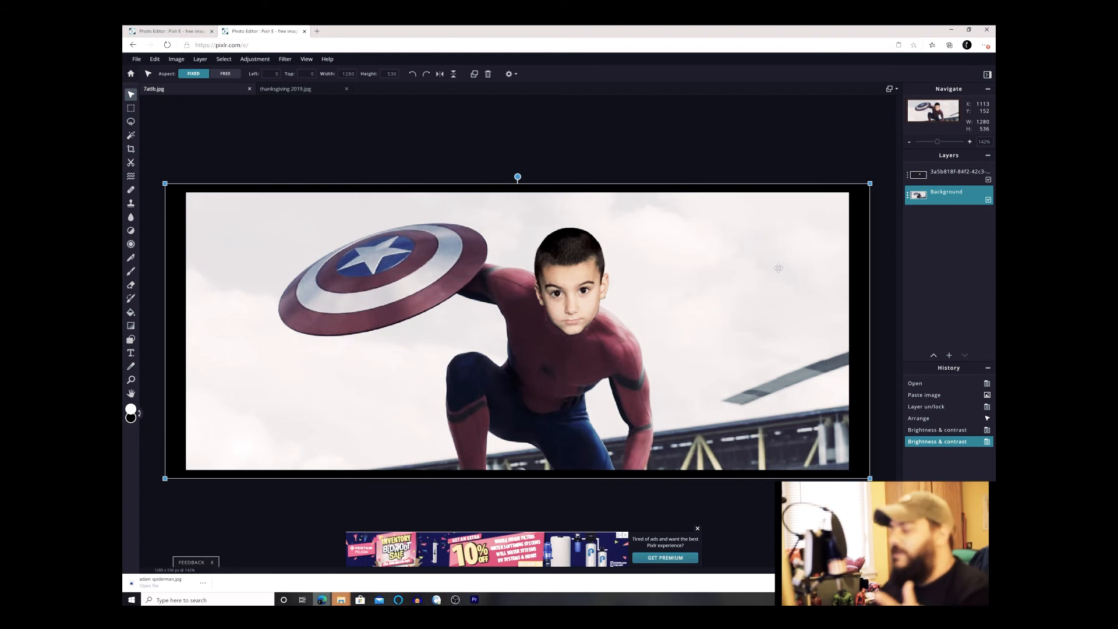
Save the picture as adamspiderman2 in JPG format at 100% quality, download it and close the save dialog.
{"action": "left_click", "coordinate": [136, 61]}
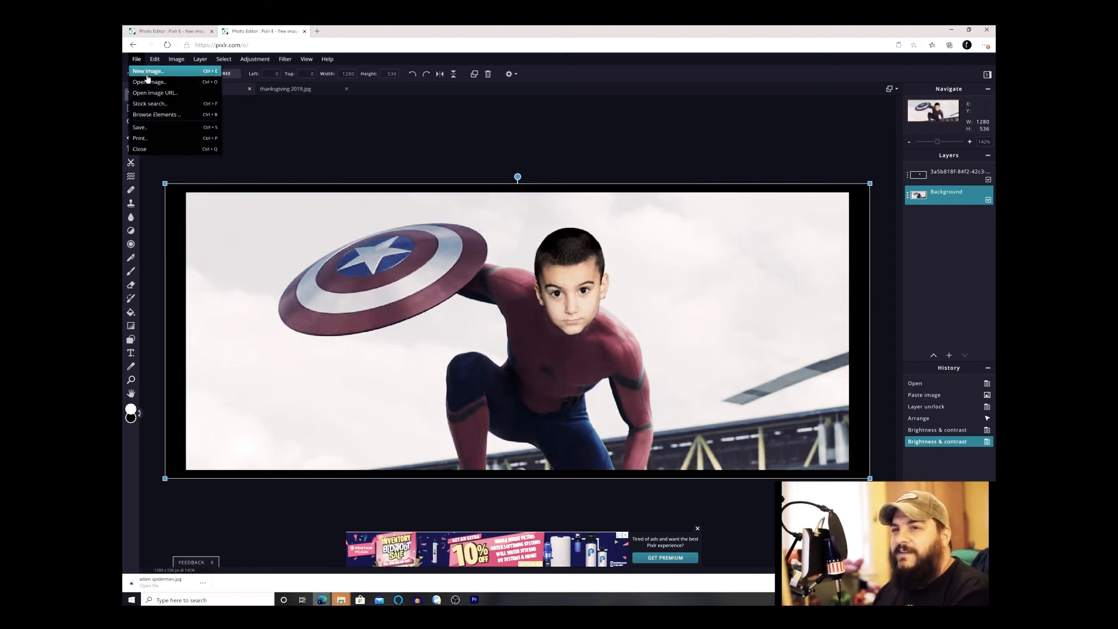
{"action": "left_click", "coordinate": [152, 128]}
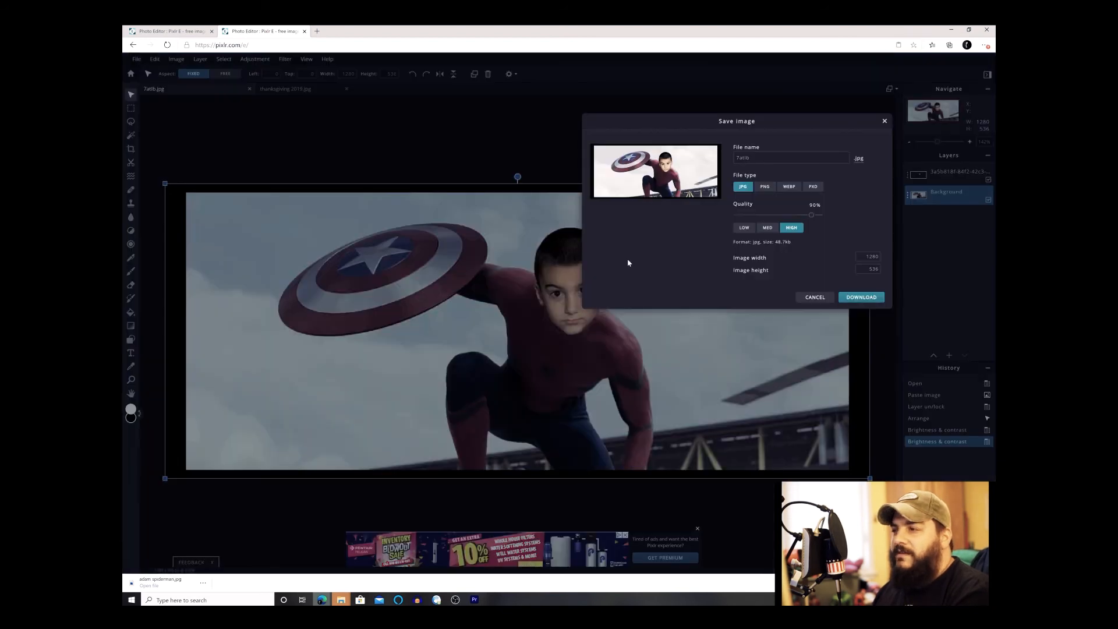
{"action": "key", "text": "ctrl+a"}
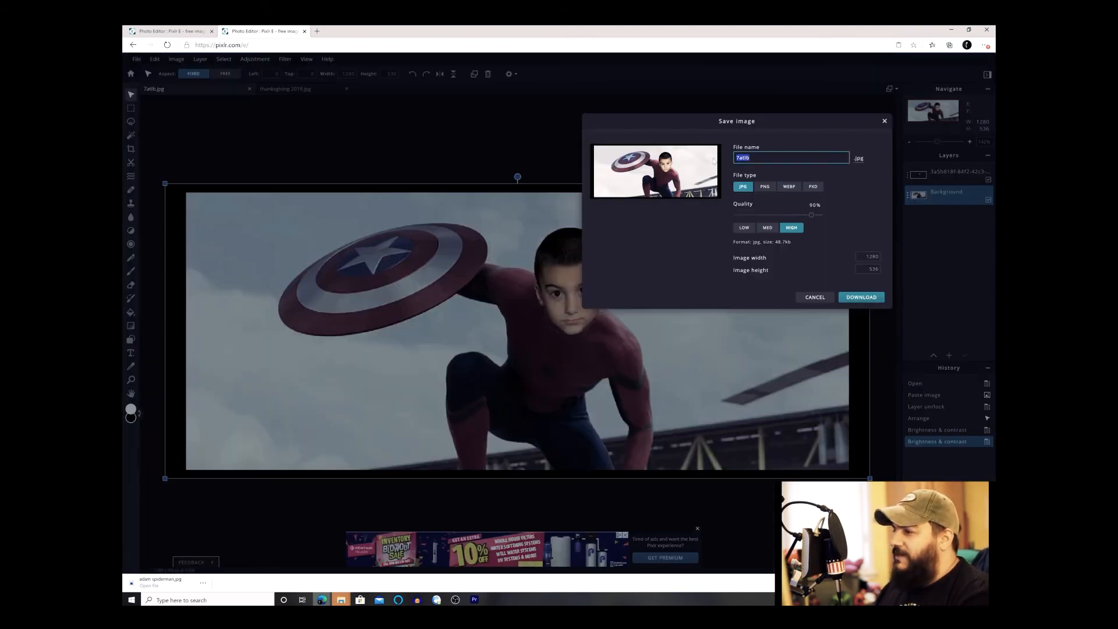
{"action": "type", "text": "adamspiderman2"}
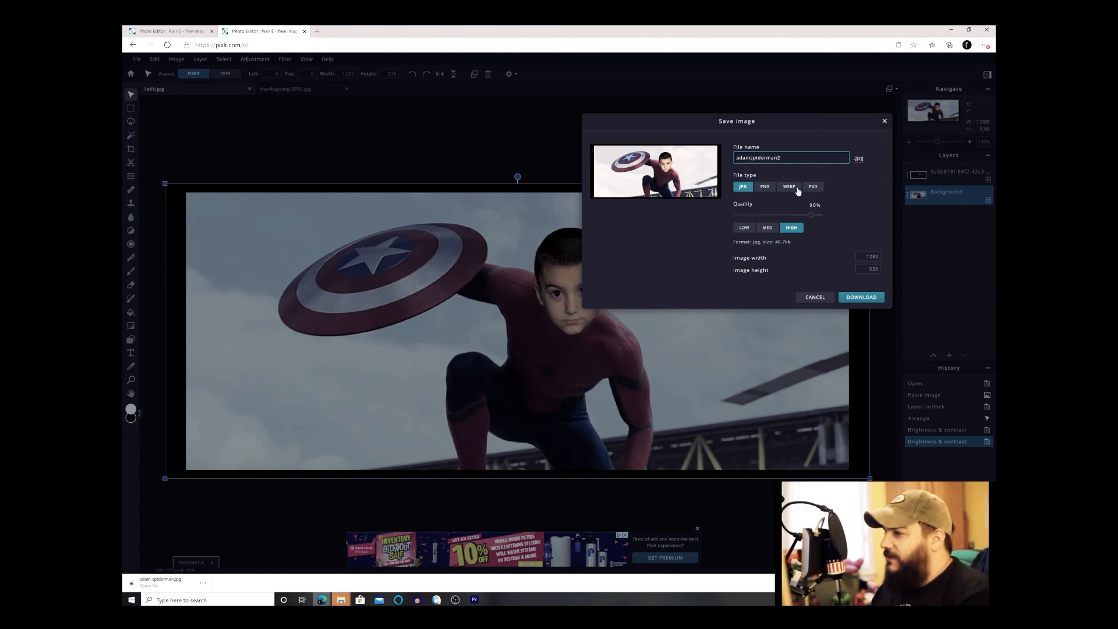
{"action": "left_click", "coordinate": [743, 191]}
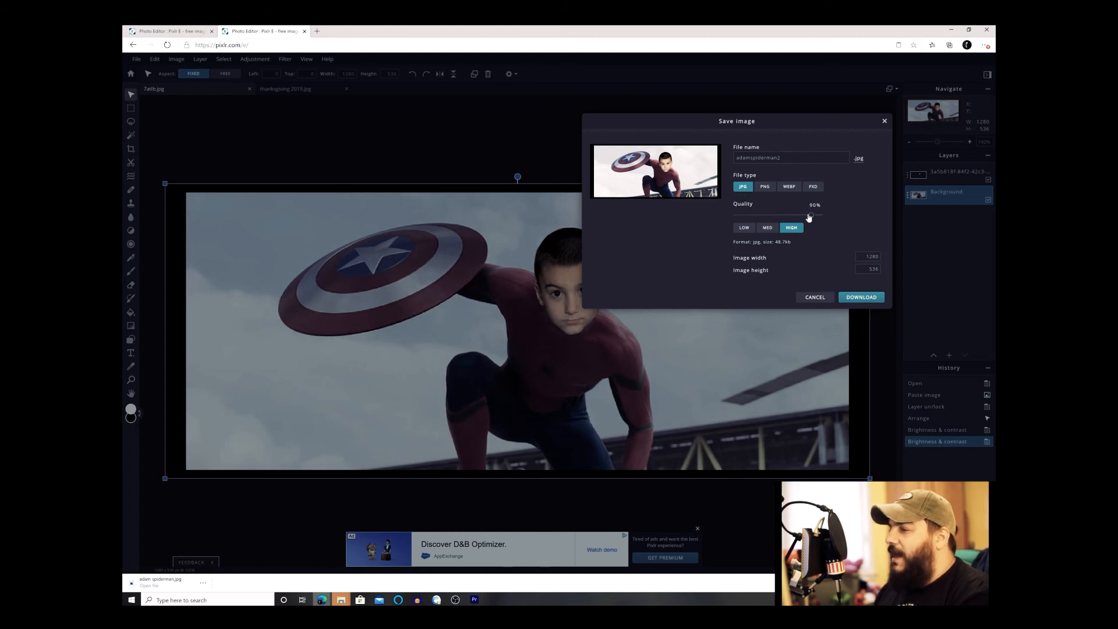
{"action": "left_click_drag", "start_coordinate": [812, 215], "coordinate": [832, 216]}
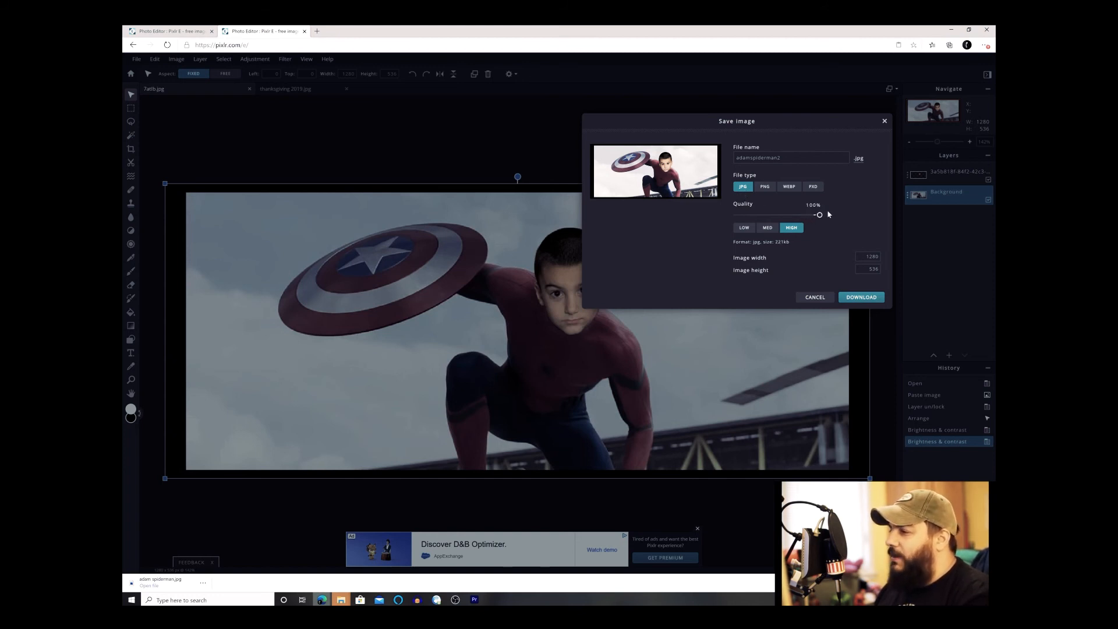
{"action": "left_click", "coordinate": [872, 298]}
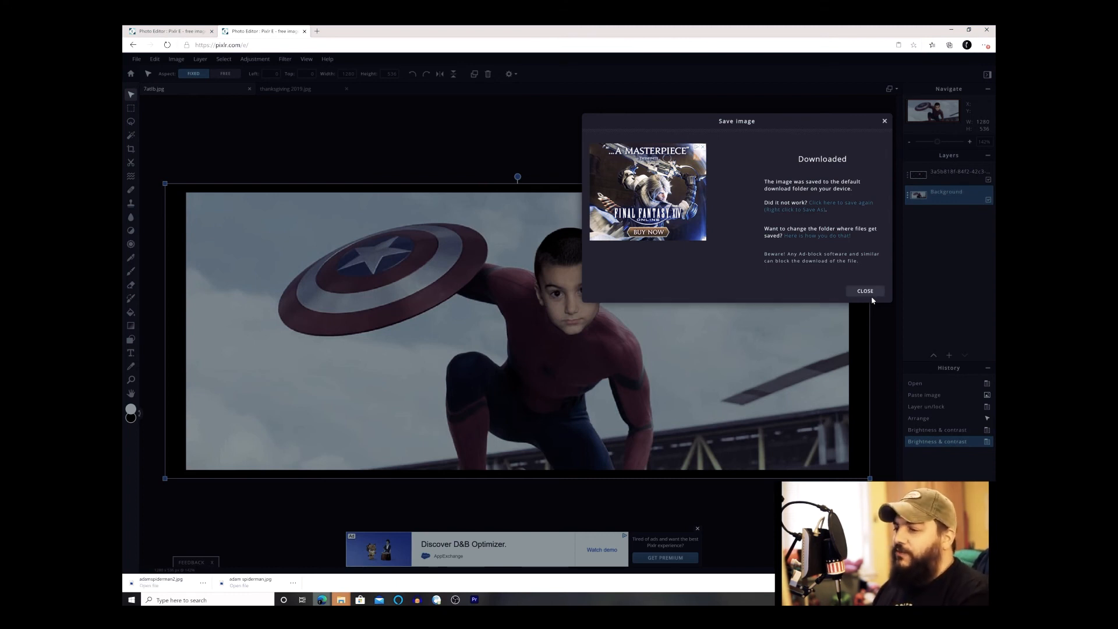
{"action": "left_click", "coordinate": [866, 292]}
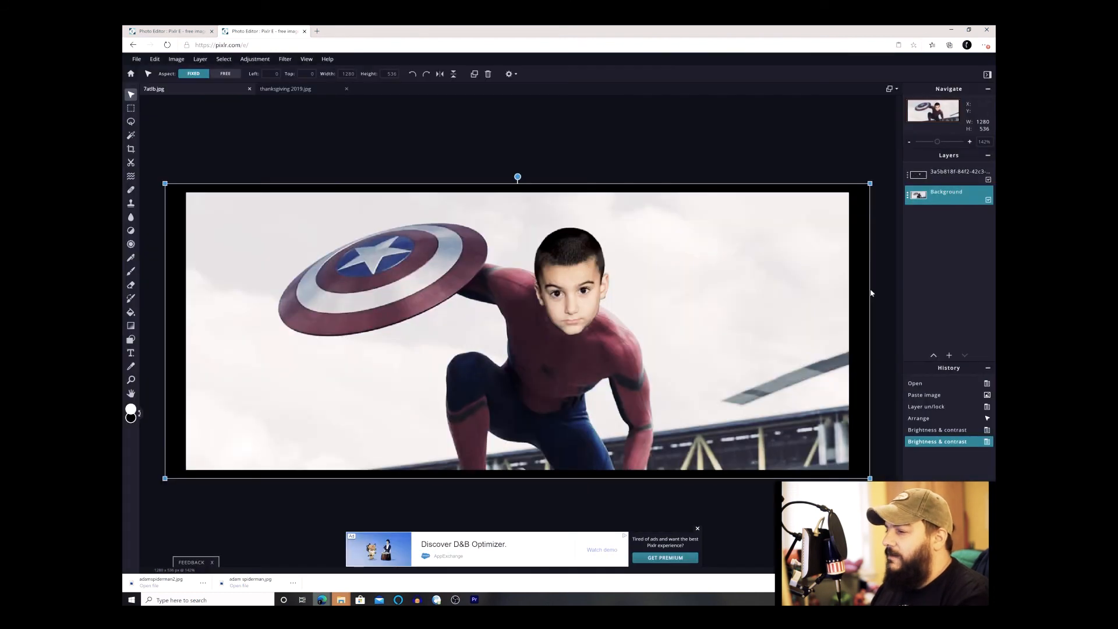